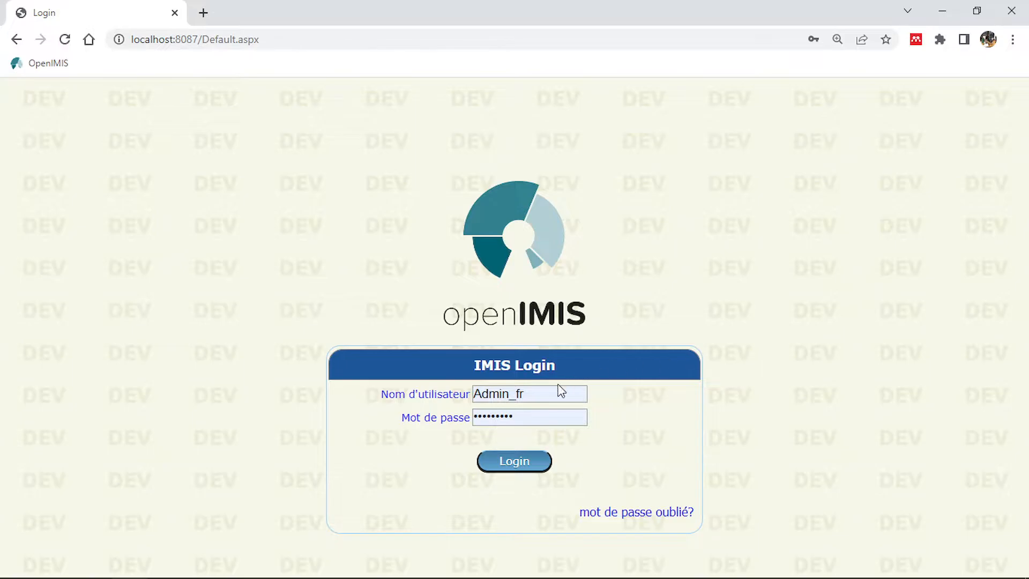
- Log in with the prefilled credentials and open the locations (Lieux) administration page
left_click(515, 465)
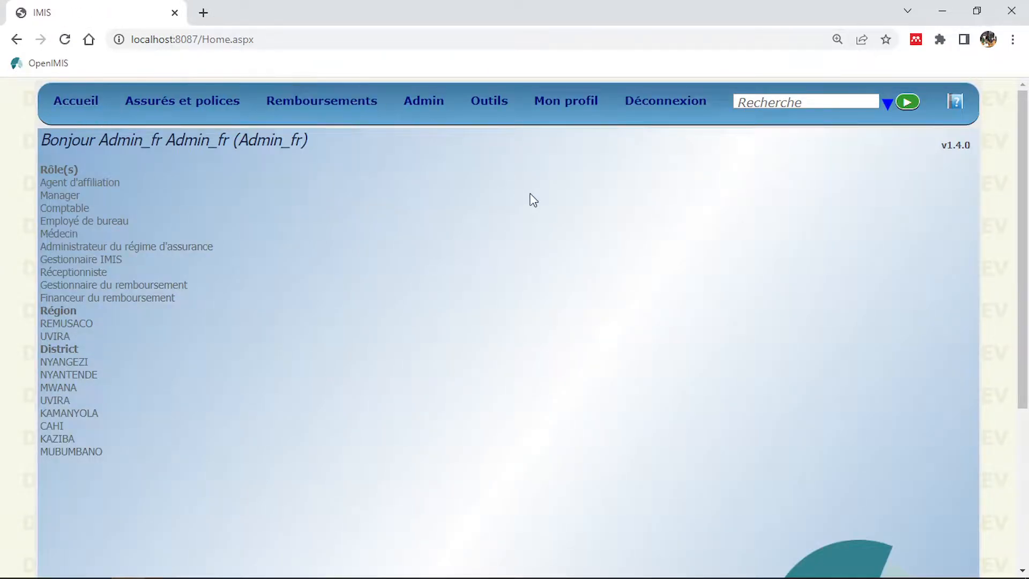
mouse_move(400, 107)
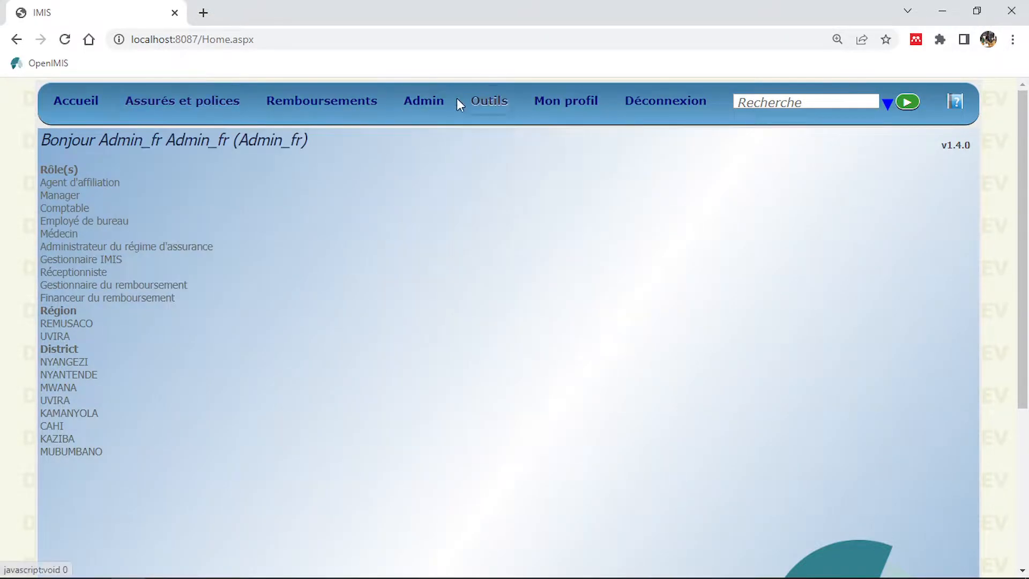
mouse_move(339, 95)
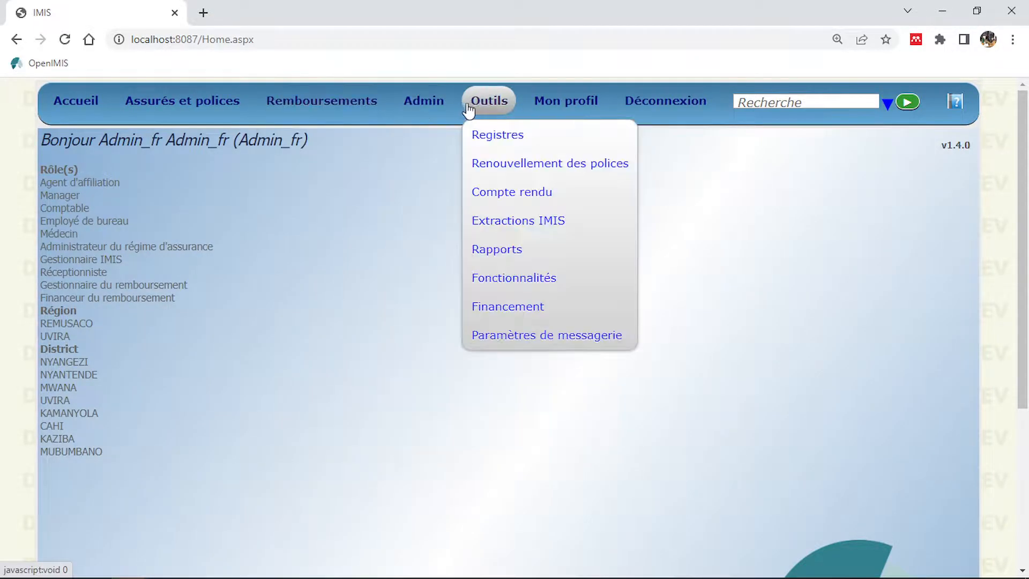
mouse_move(532, 107)
mouse_move(482, 111)
mouse_move(442, 107)
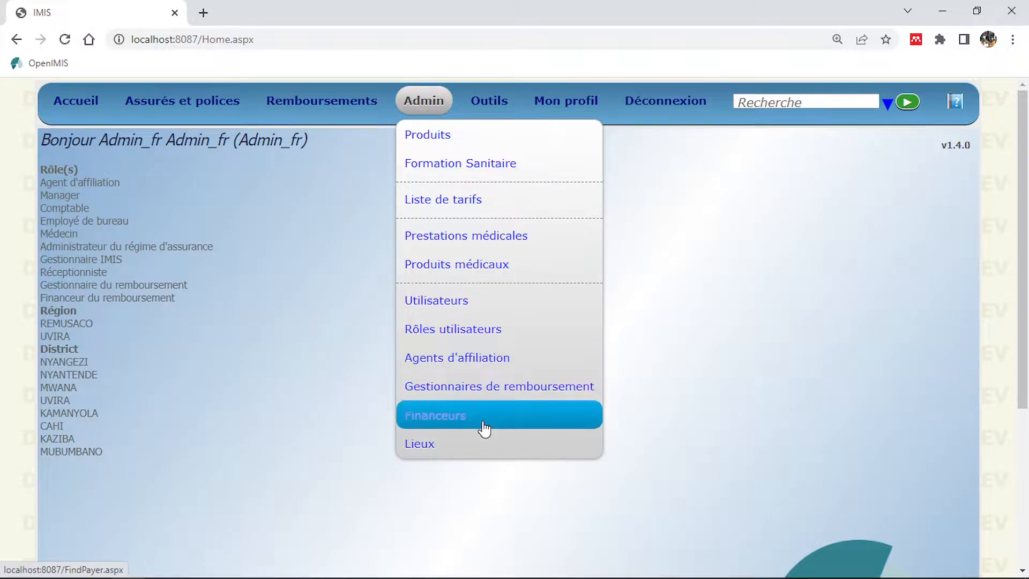
left_click(471, 444)
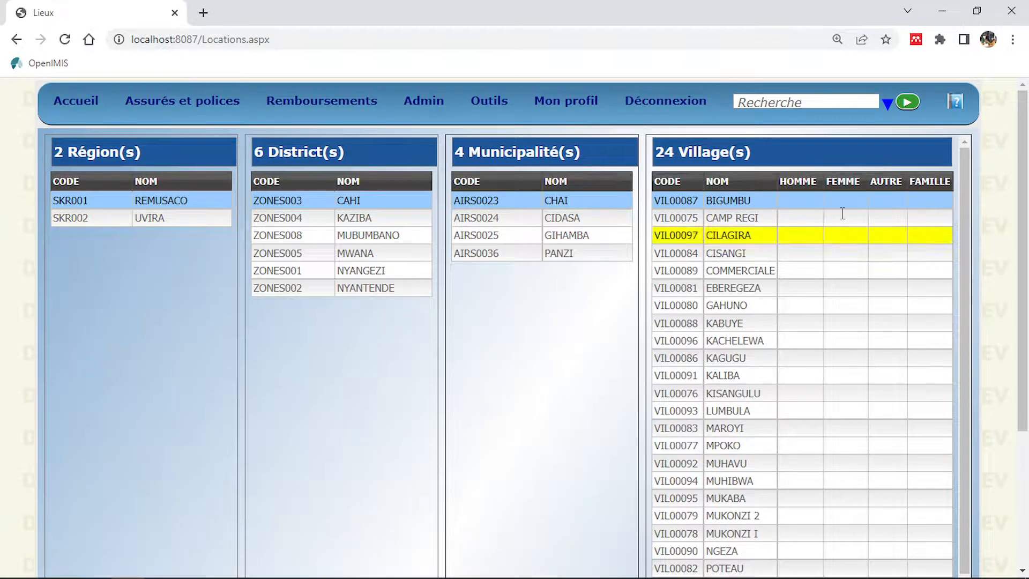
- Add a new region with code NKR005 and name CARITAS, and save it
left_click_drag(1026, 197, 1025, 175)
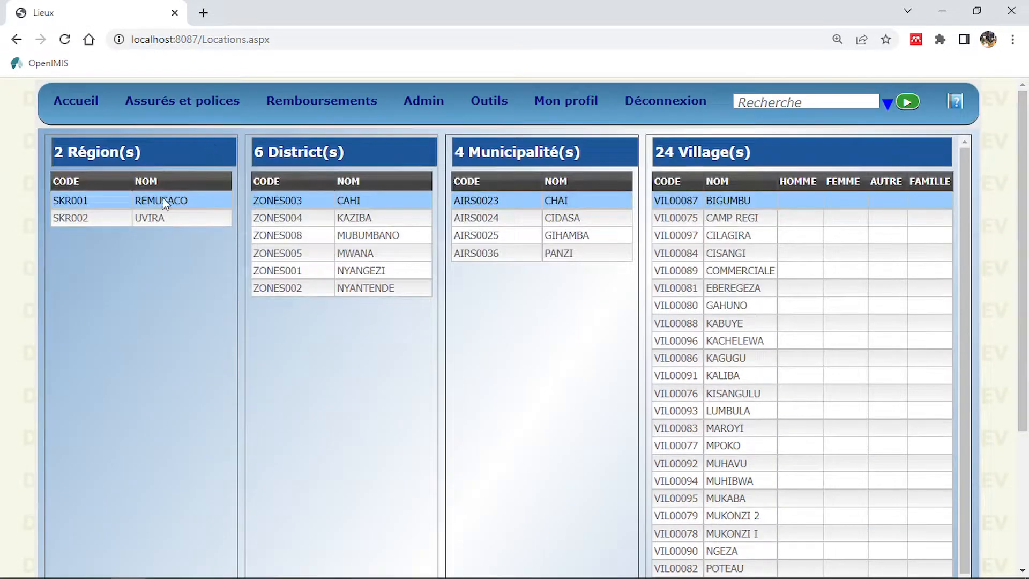
left_click(150, 220)
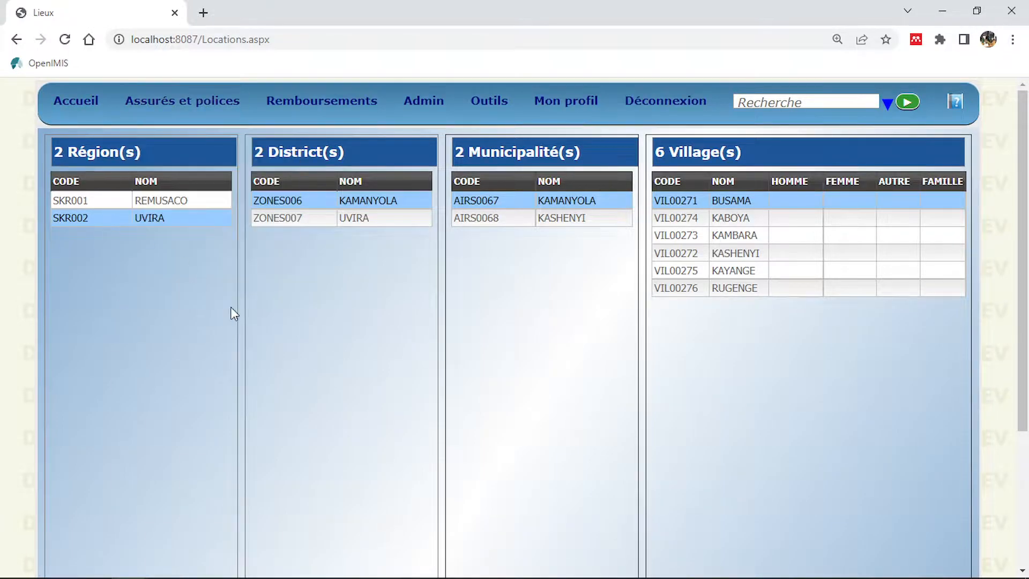
left_click_drag(1024, 268, 1027, 402)
left_click(94, 524)
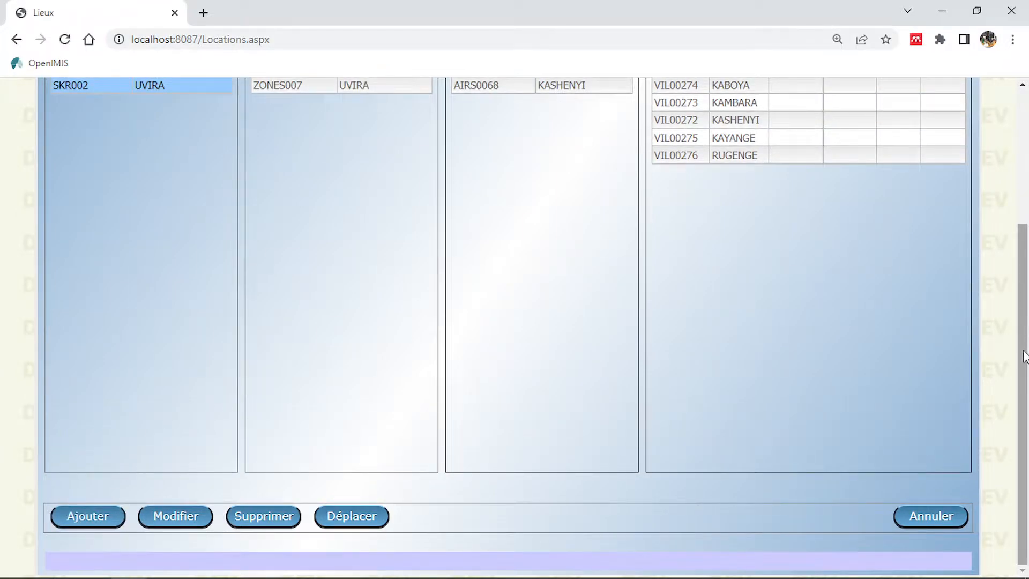
left_click_drag(1024, 356, 1011, 207)
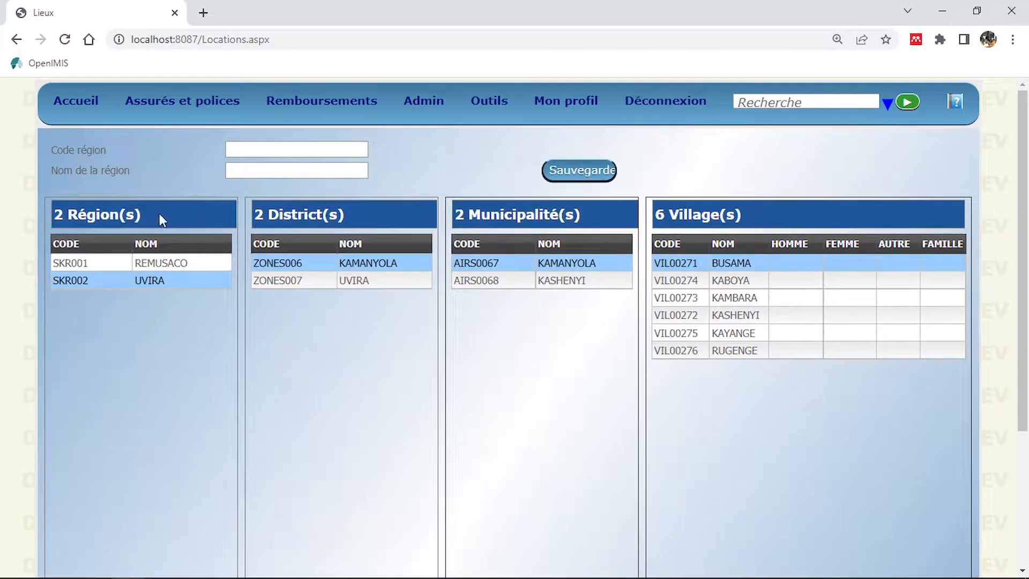
left_click(246, 154)
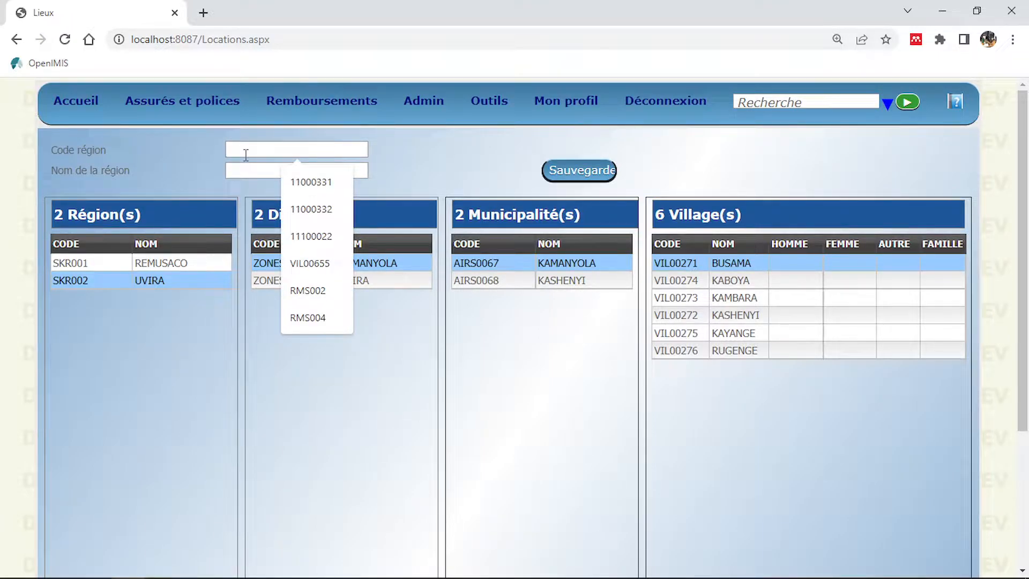
type("N")
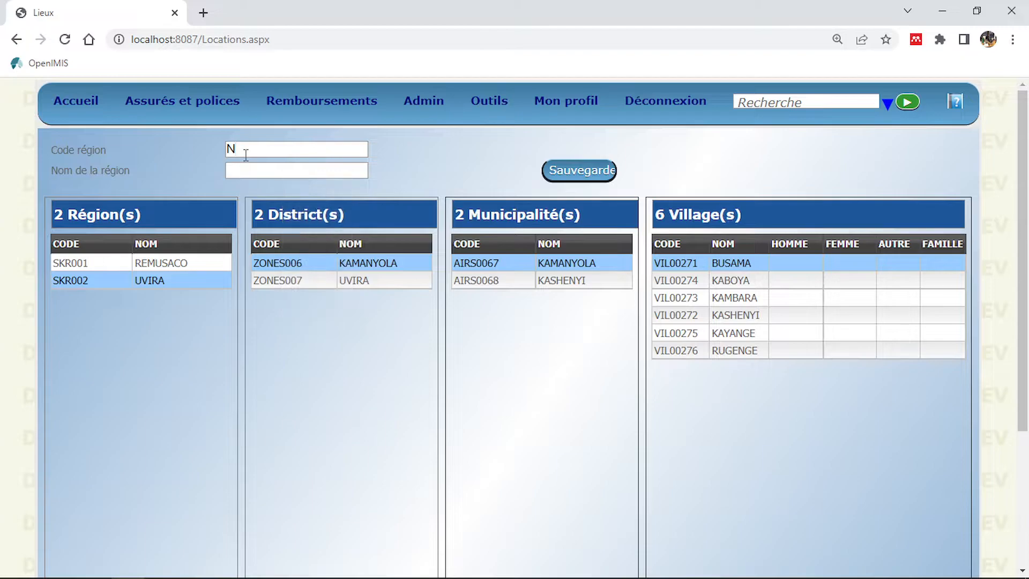
type("KR005")
left_click(254, 170)
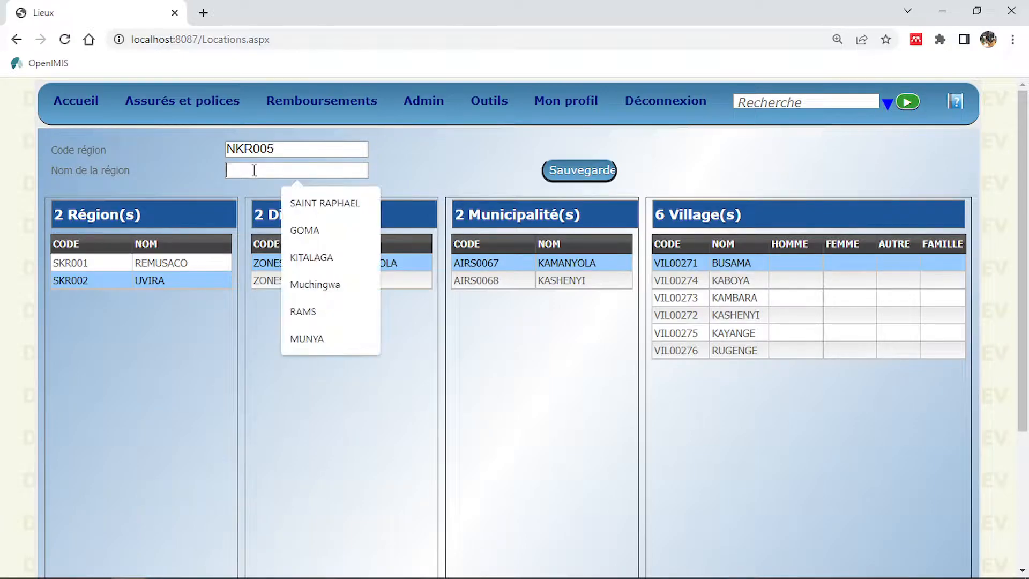
type("CAR")
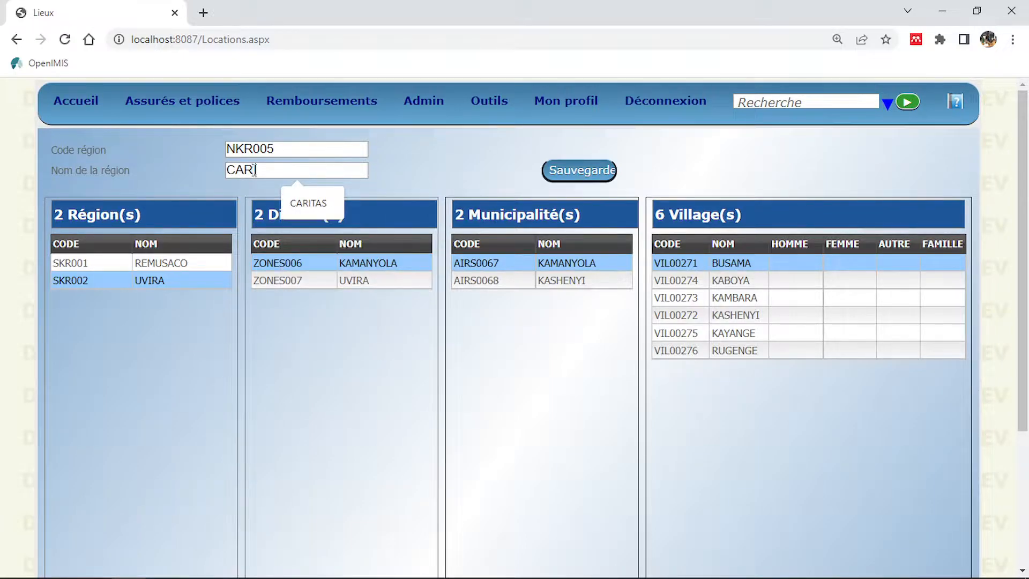
type("ITAS")
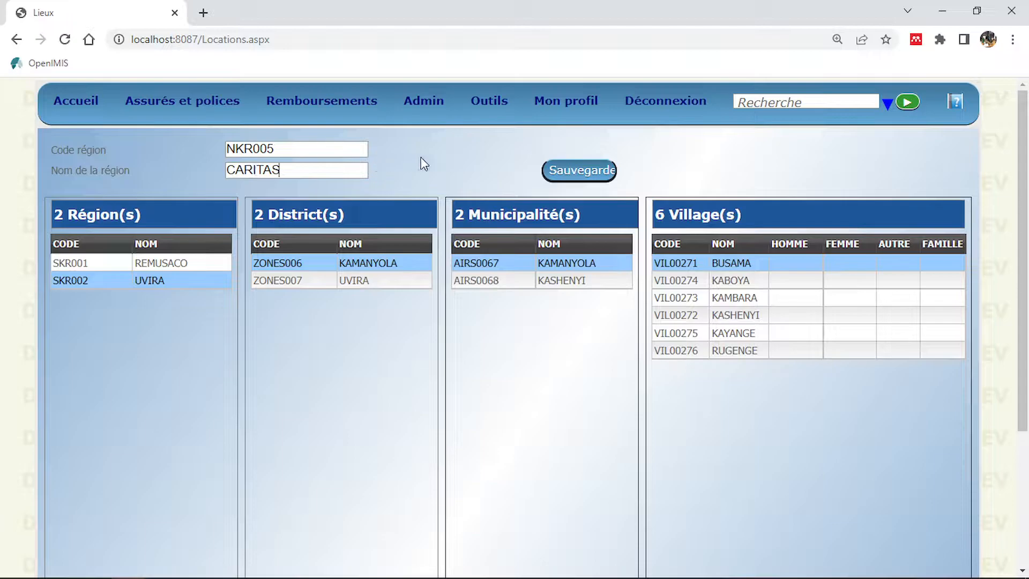
left_click(583, 172)
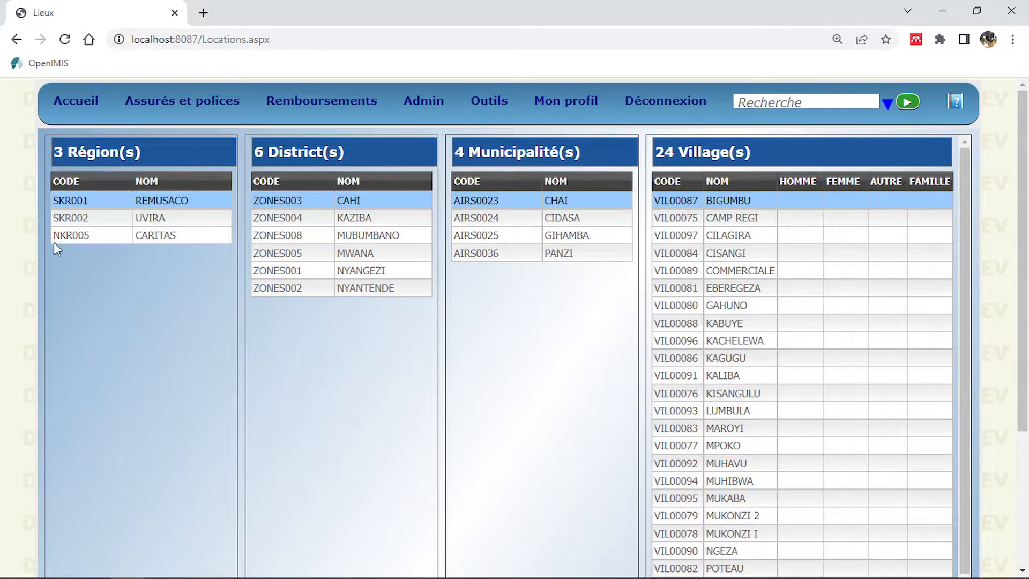
- Select the CARITAS region and open a blank district entry under it
left_click(90, 237)
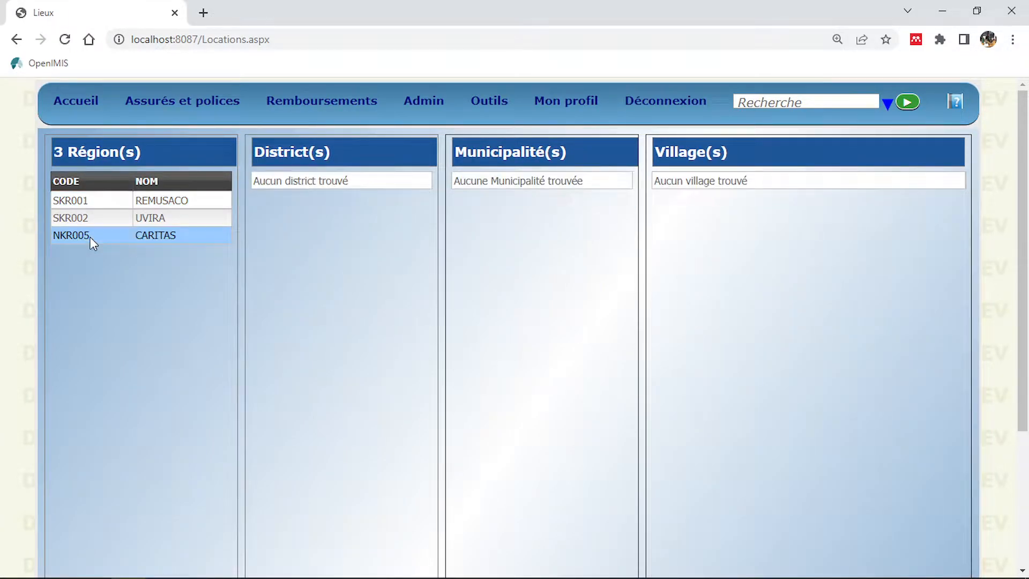
left_click(110, 217)
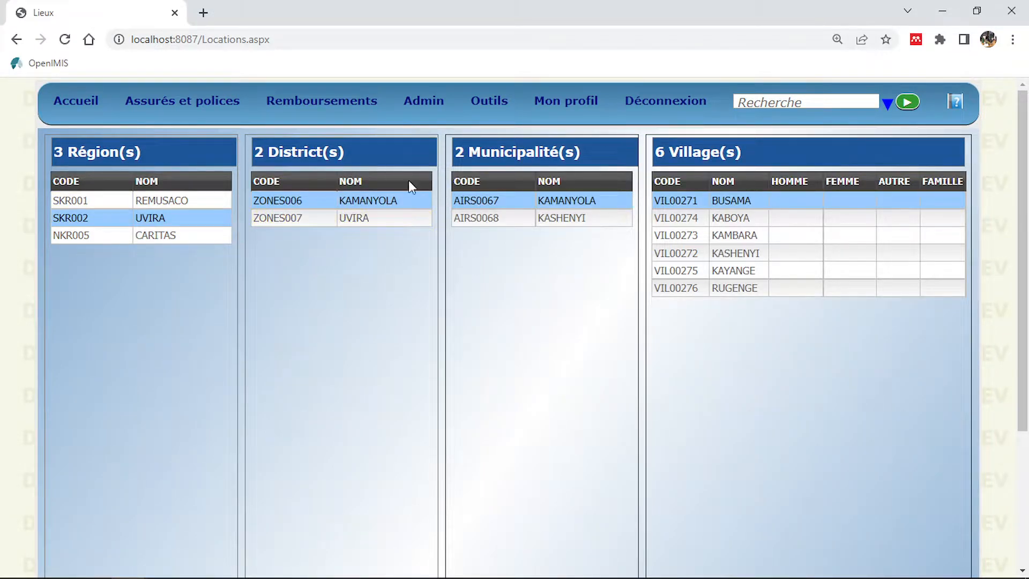
left_click(144, 235)
mouse_move(182, 100)
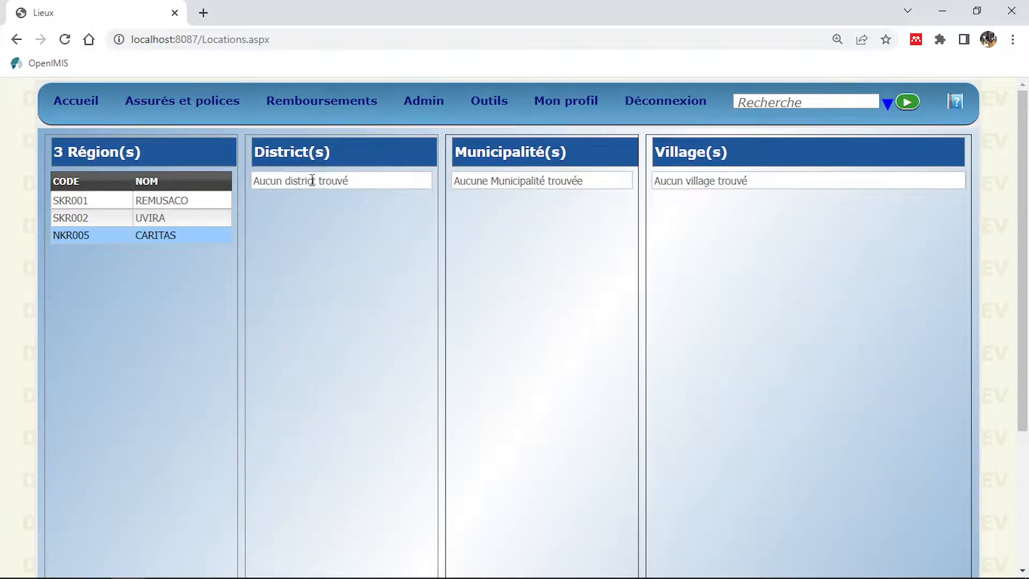
triple_click(344, 182)
left_click(341, 180)
left_click_drag(1023, 229, 1024, 410)
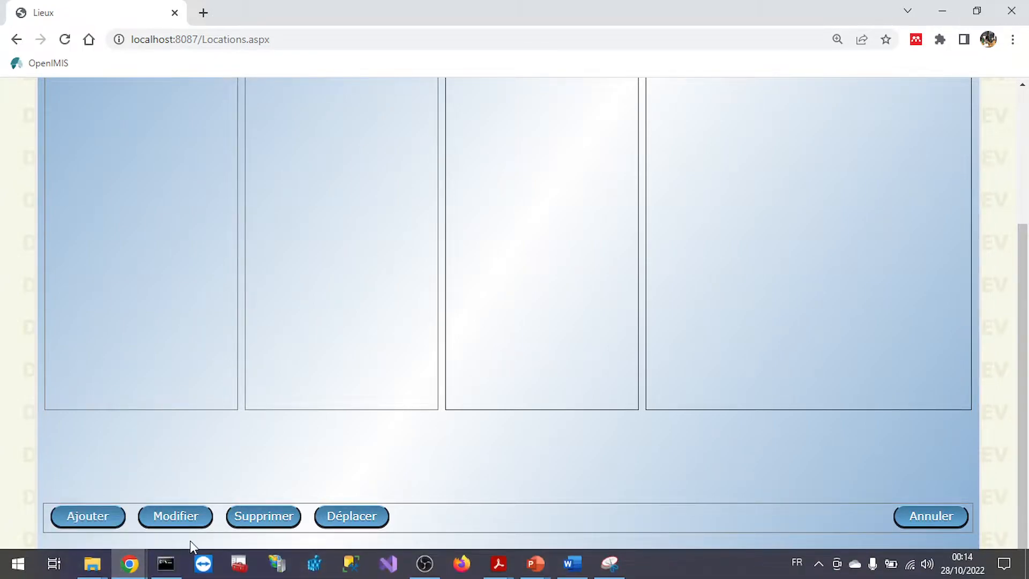
left_click(90, 522)
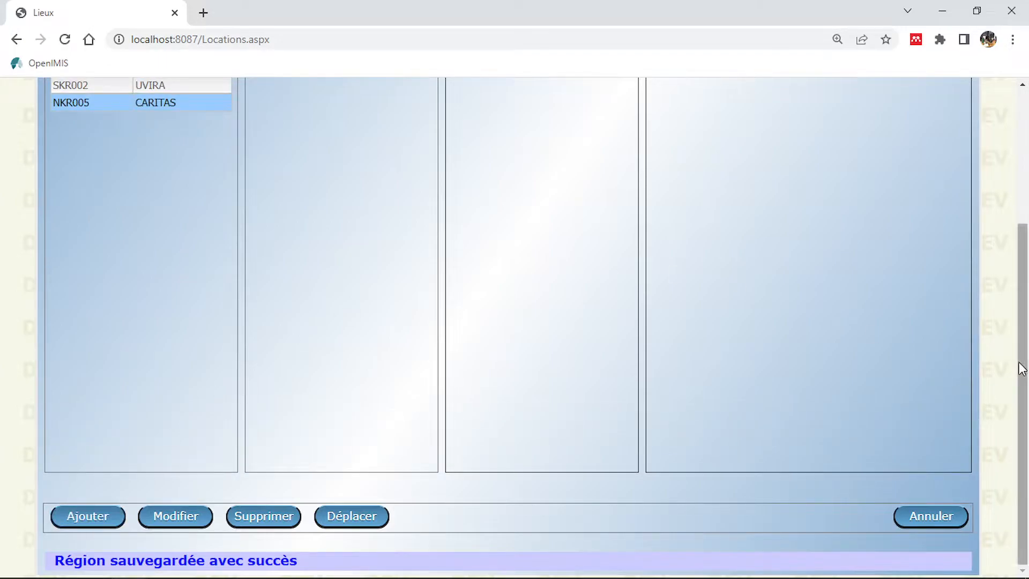
left_click_drag(1022, 365, 1022, 225)
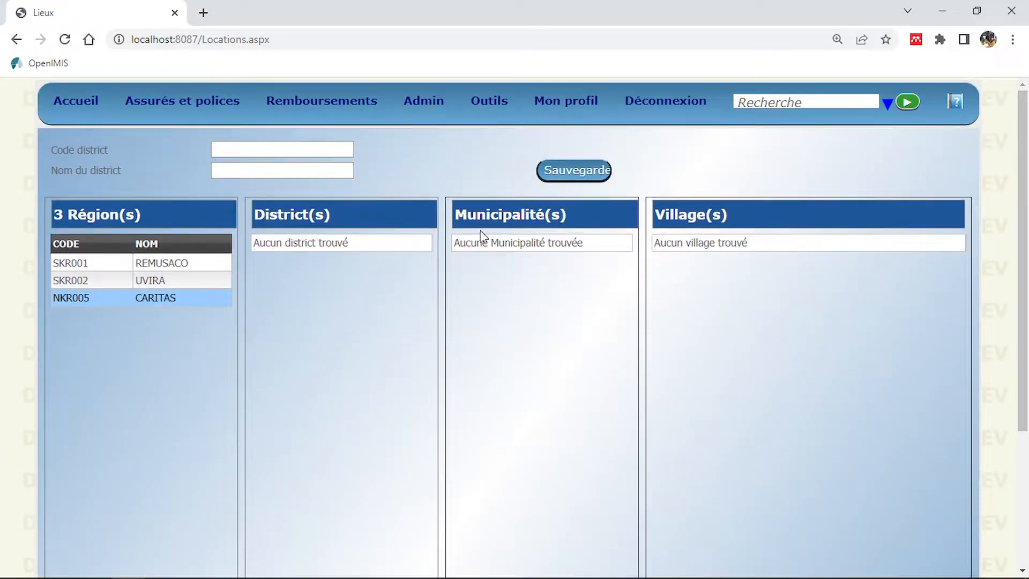
left_click(239, 149)
type("D")
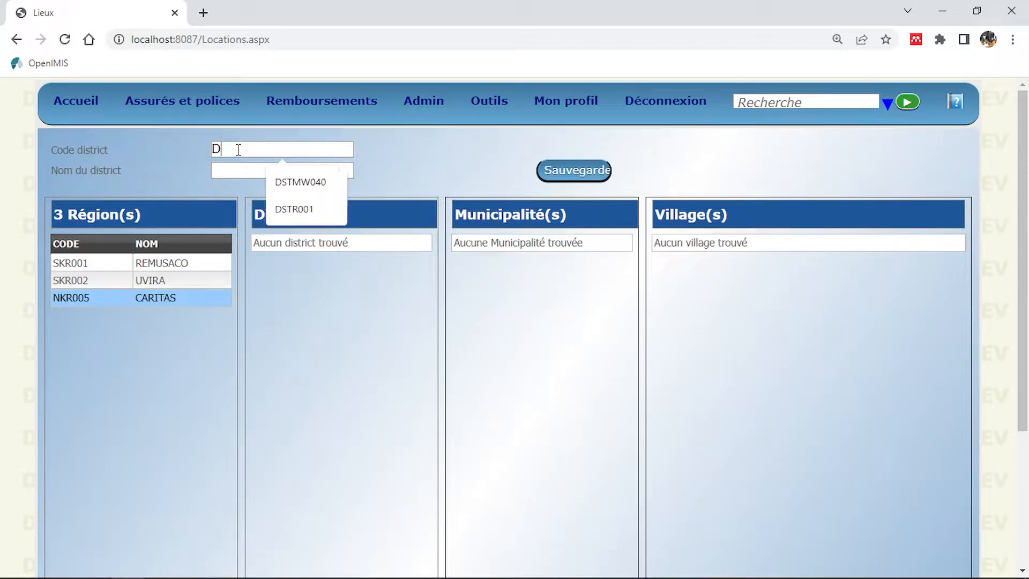
type("IST")
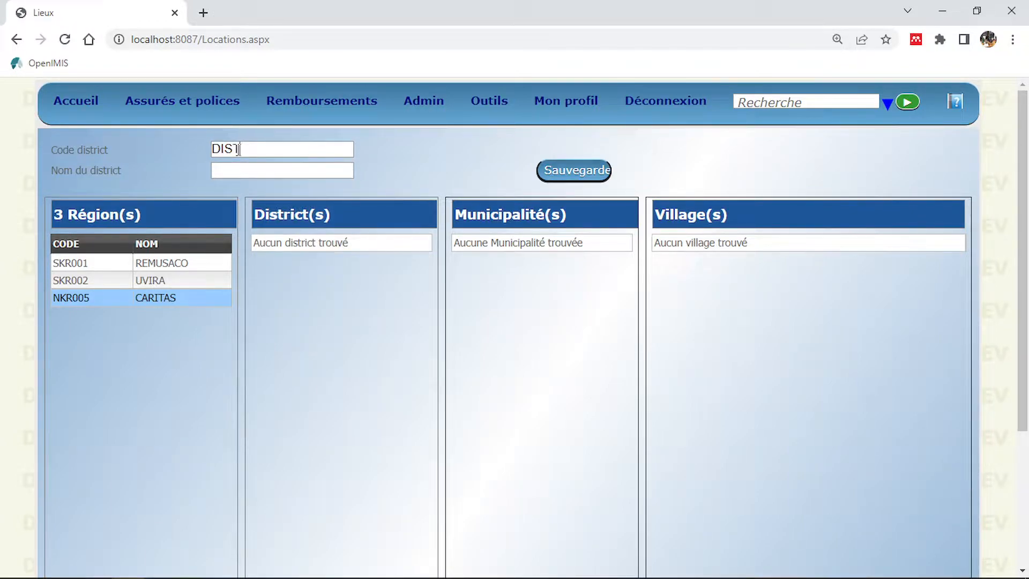
key("BackSpace")
key("BackSpace")
key("BackSpace")
key("BackSpace")
- Set the district code to COM001 and its name to GOMA, and save the district
type("COM")
type("GOMA")
key("shift+Left")
key("shift+Left")
key("shift+Left")
key("shift+Left")
key("BackSpace")
left_click(241, 174)
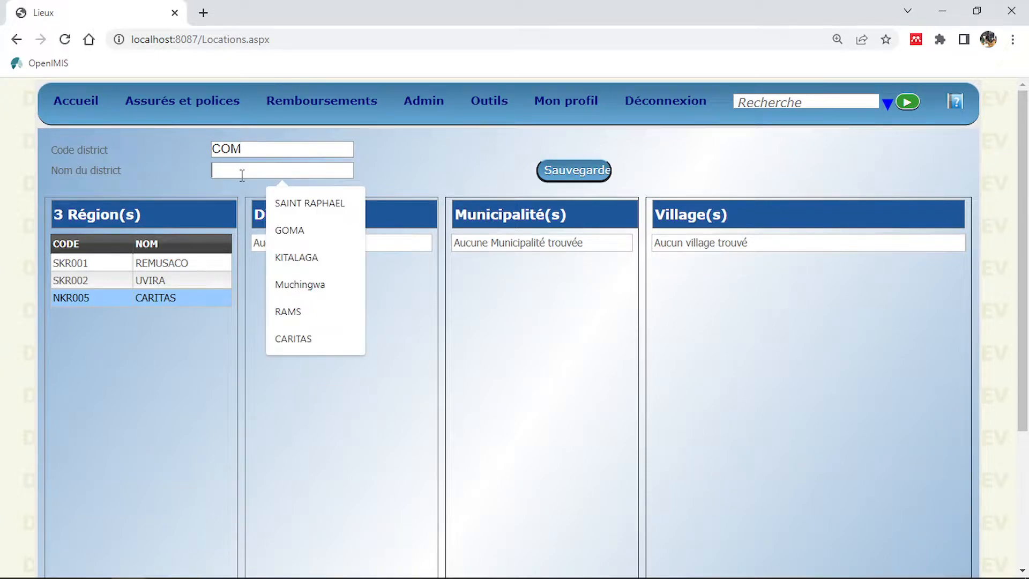
type("GOMA")
left_click(257, 145)
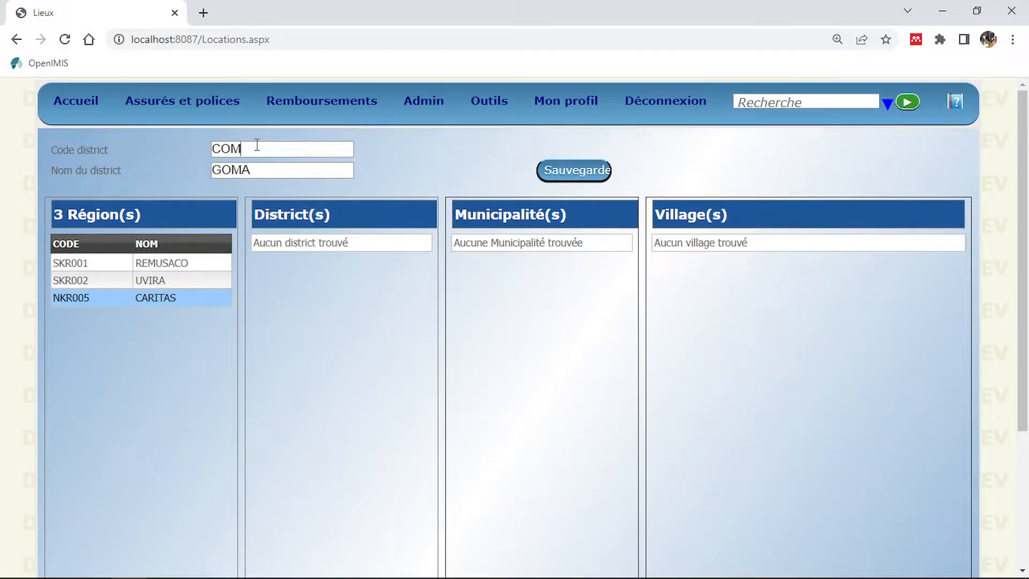
type("001")
left_click(574, 176)
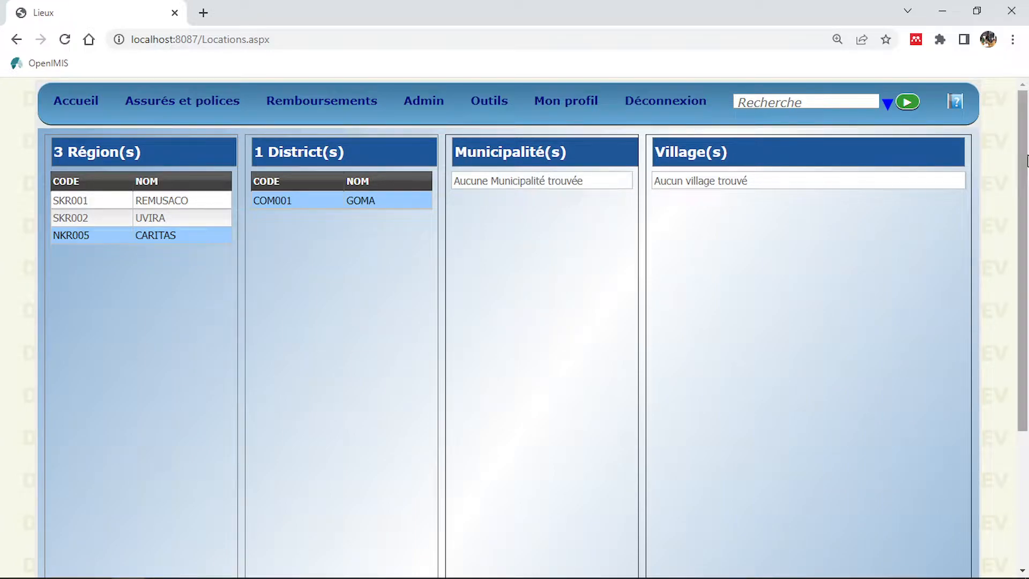
left_click_drag(1024, 160, 1005, 375)
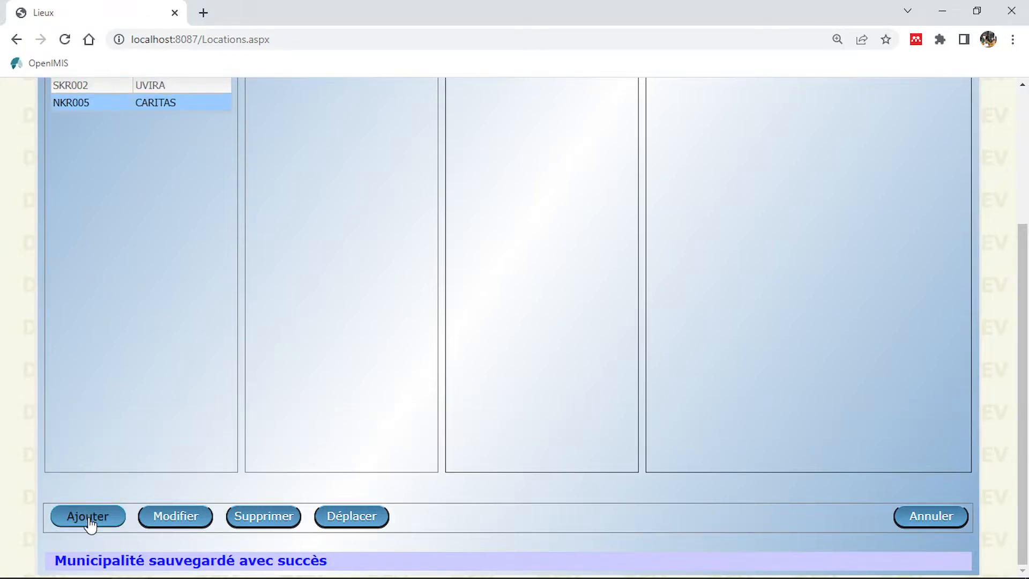
left_click_drag(1022, 369, 976, 145)
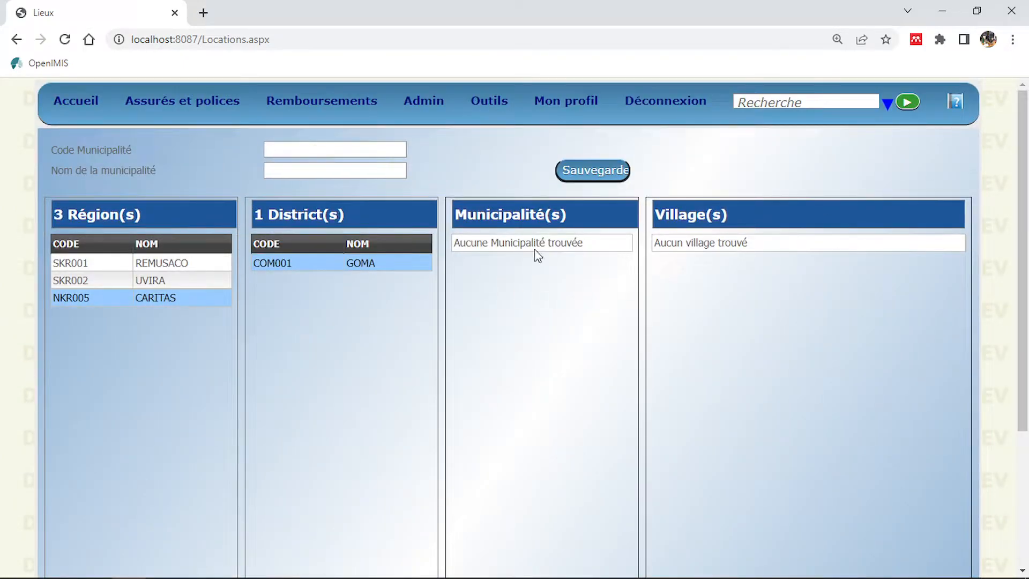
left_click(284, 152)
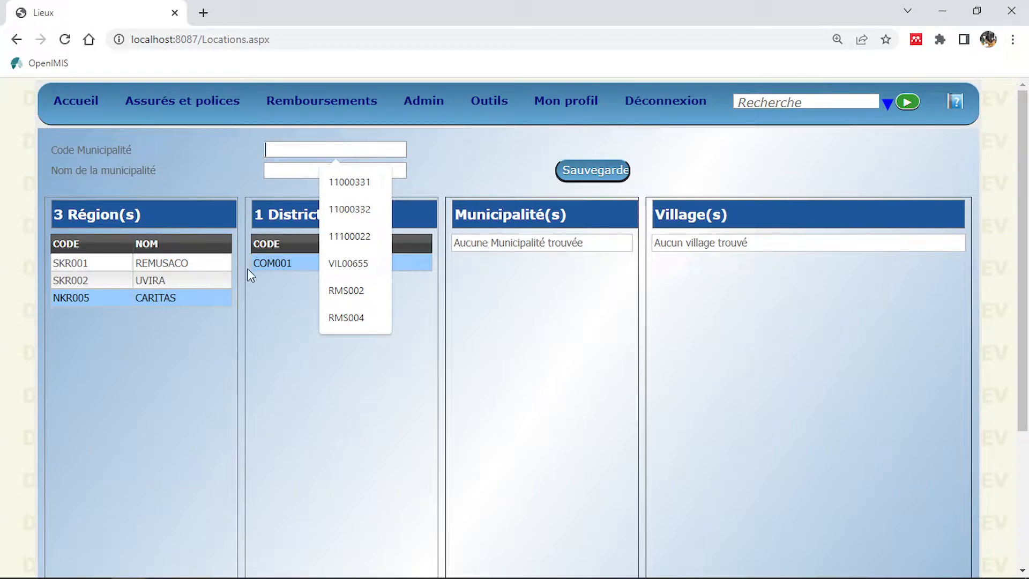
- Open the GOMA district for editing, highlight its name, and close the edit form
left_click(283, 263)
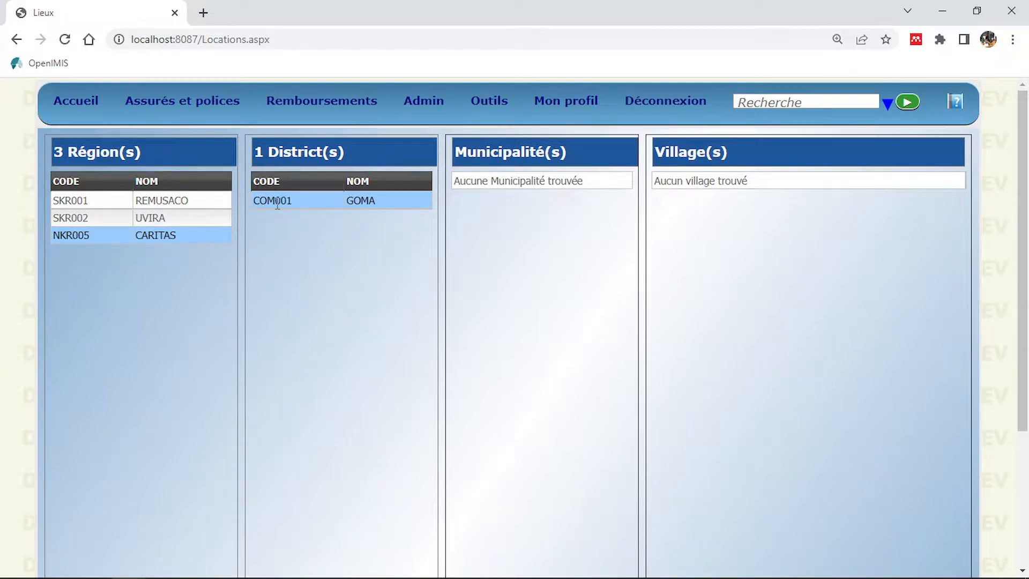
left_click_drag(1021, 244, 1020, 376)
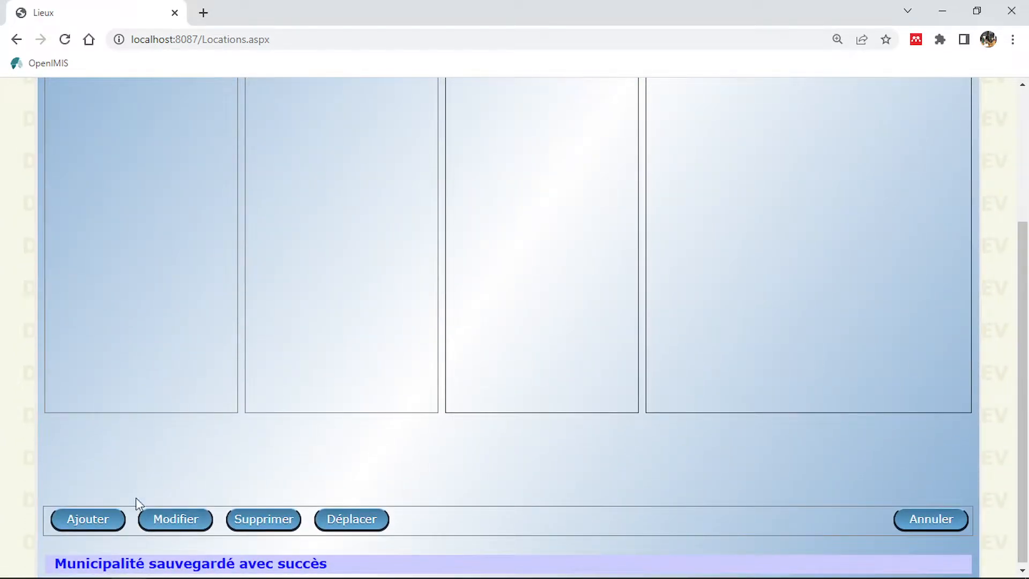
left_click(178, 520)
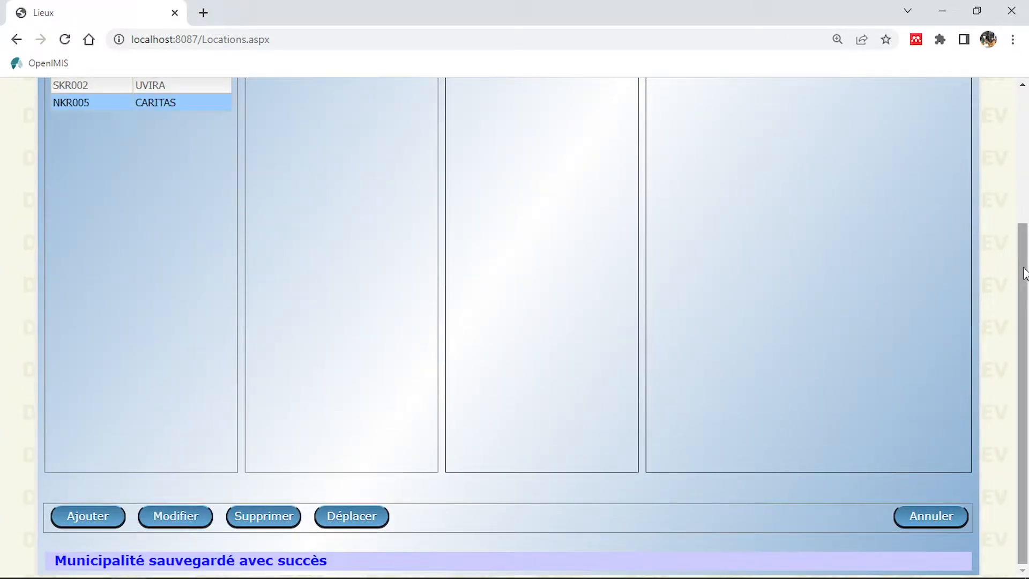
left_click_drag(1023, 266, 995, 96)
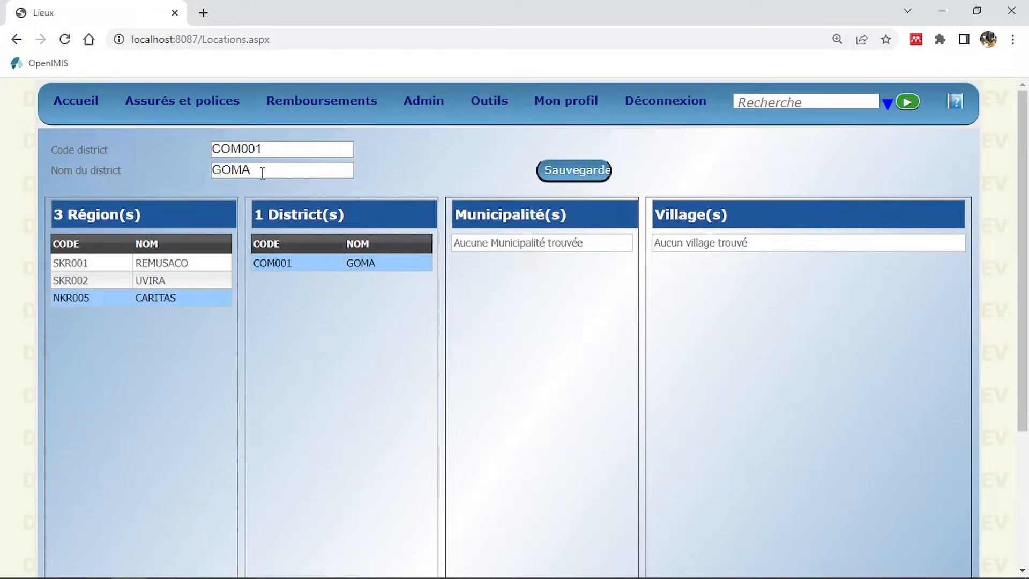
left_click_drag(264, 170, 207, 169)
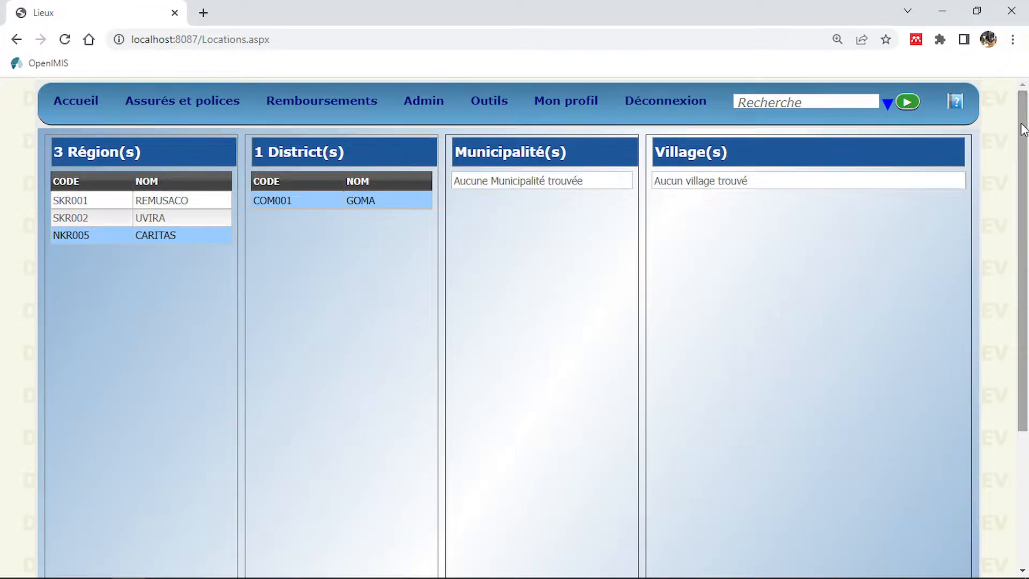
left_click_drag(1023, 165, 1010, 344)
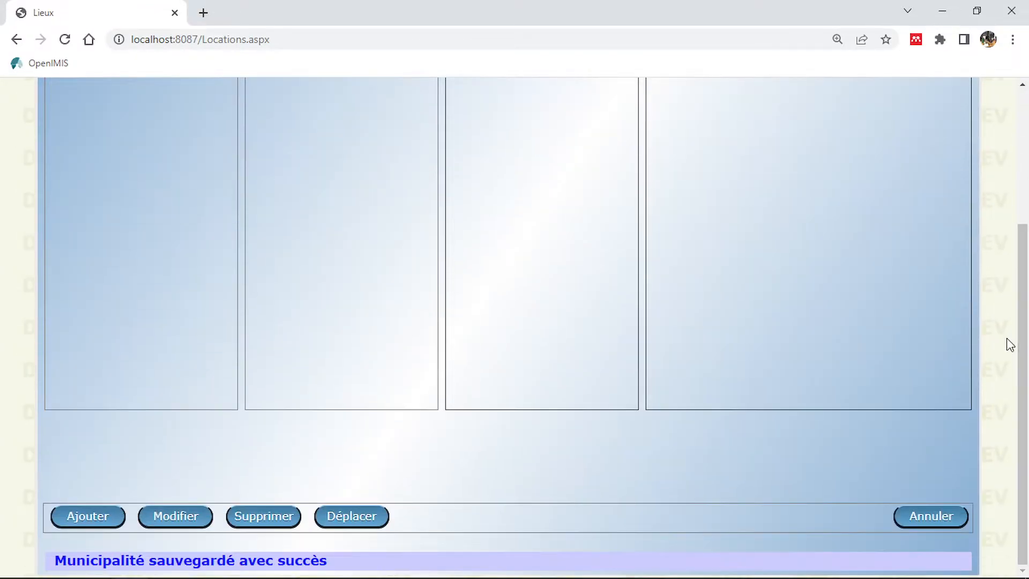
- Rename the GOMA district as SAINT RAPHAEL and save the change
left_click(174, 517)
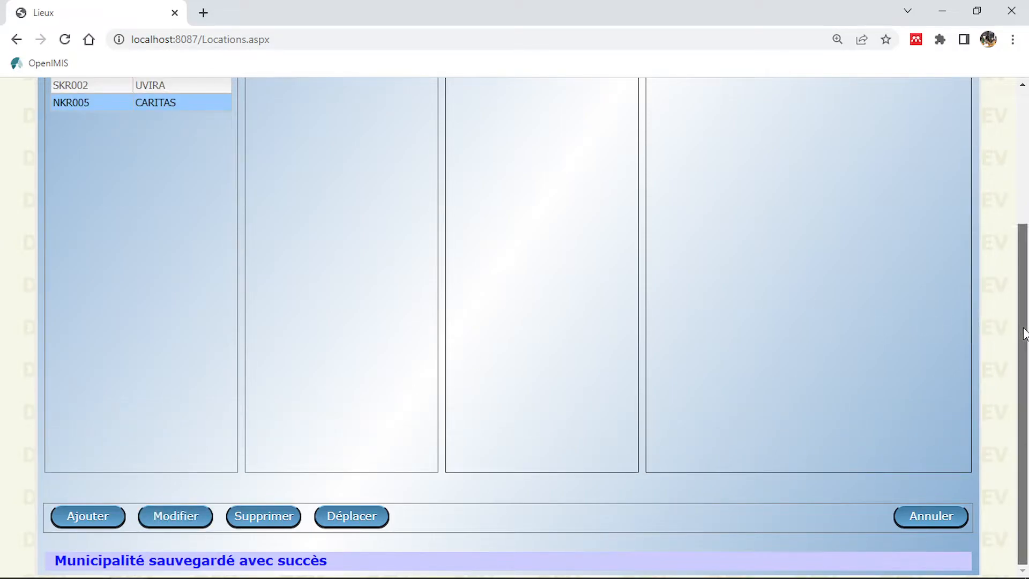
left_click_drag(1025, 333, 1015, 184)
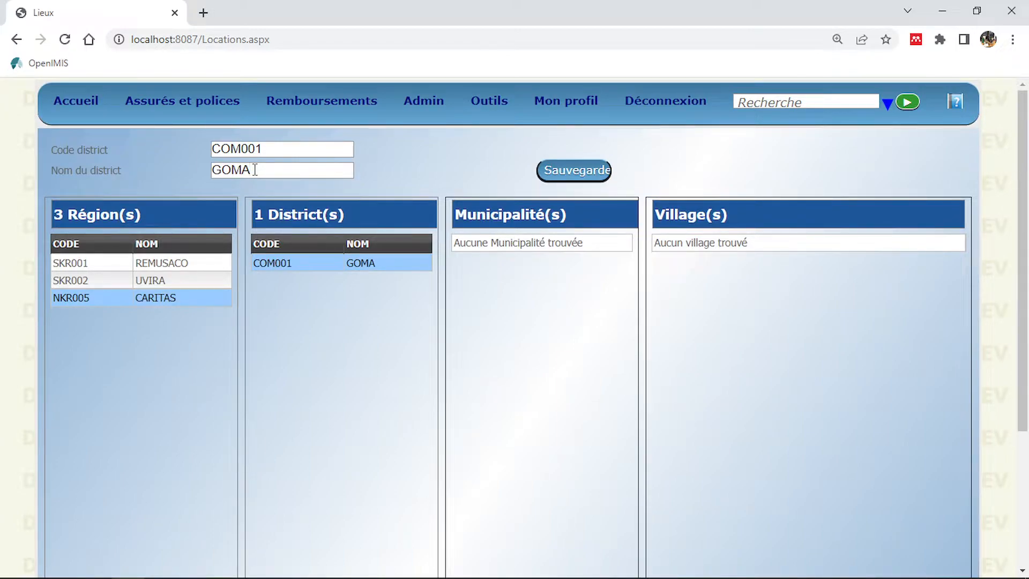
key("BackSpace")
key("BackSpace")
key("BackSpace")
key("BackSpace")
type("SAINT RAPHAEL")
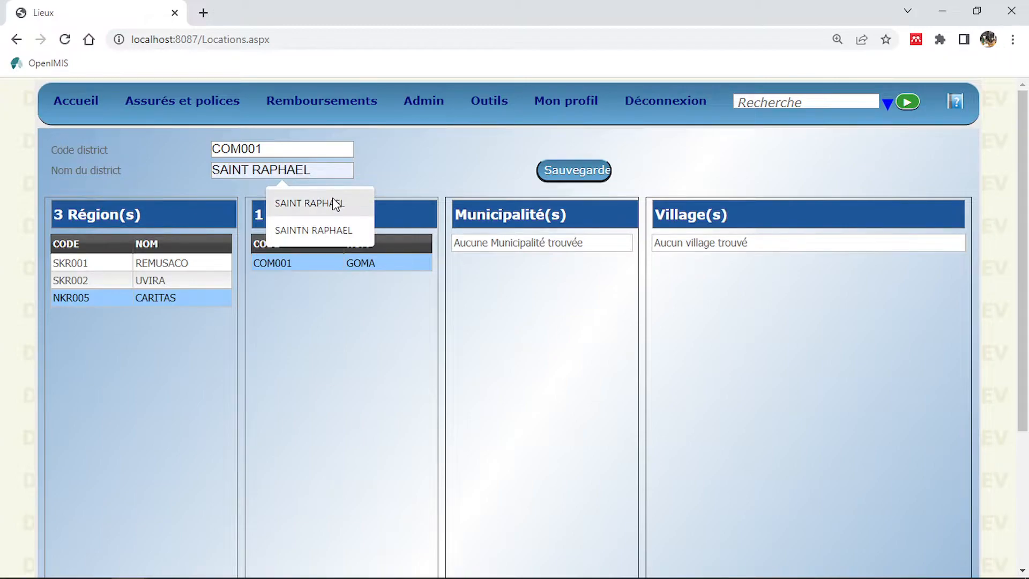
left_click(333, 202)
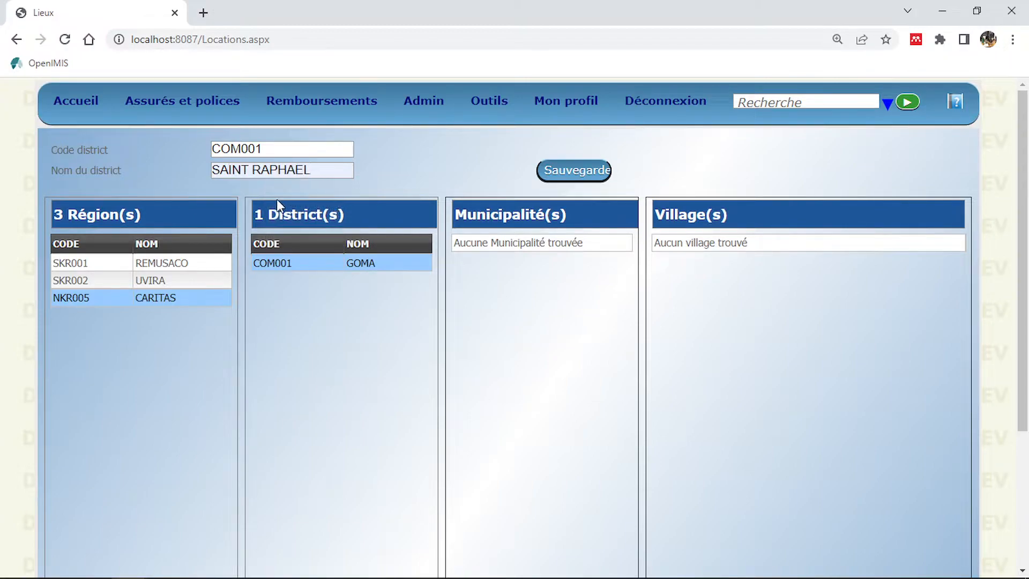
left_click(573, 171)
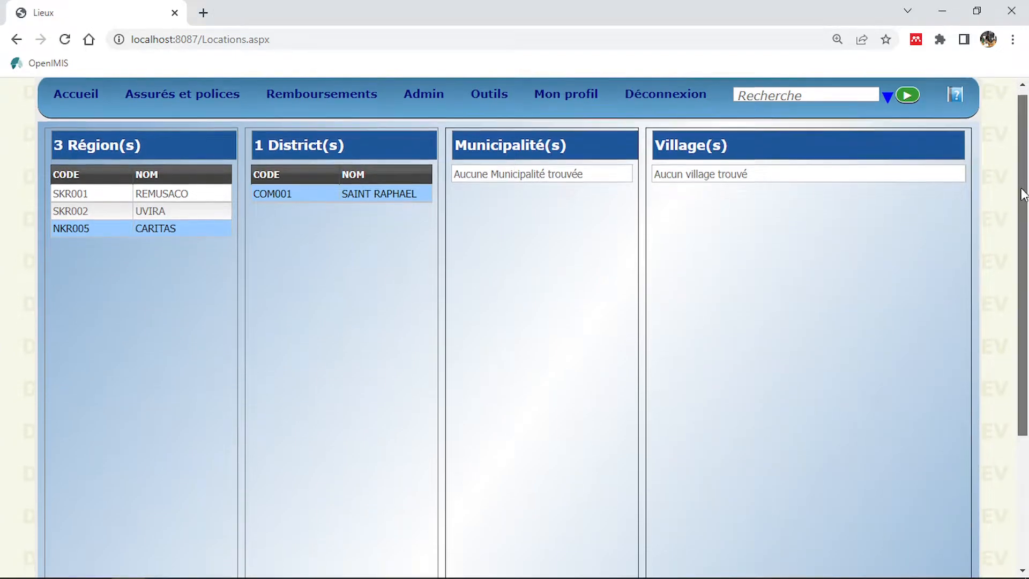
- Change the SAINT RAPHAEL district's code to MUSA0010 and save the district
scroll(194, 418, "down", 3)
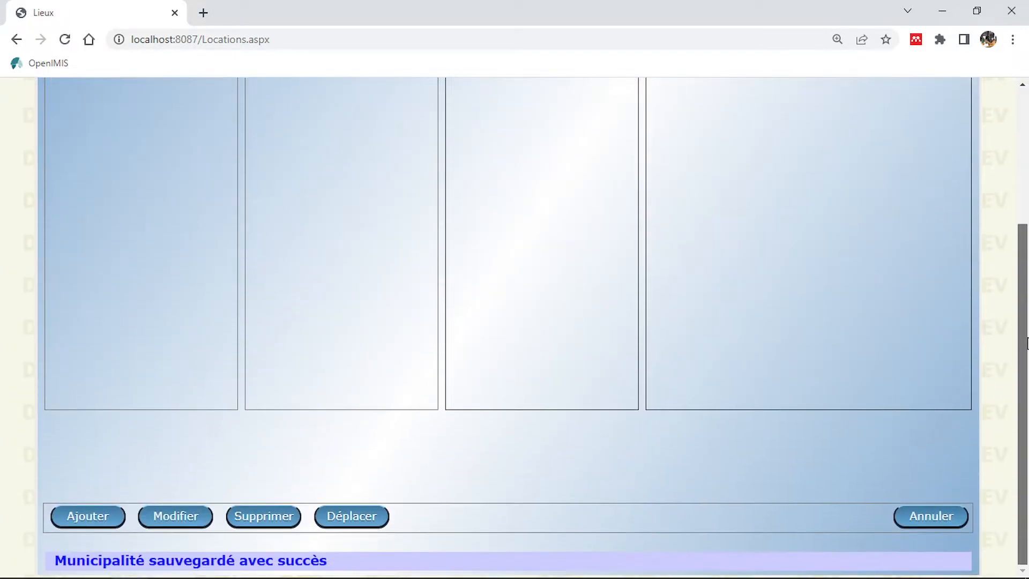
left_click(175, 517)
left_click_drag(1023, 271, 1025, 131)
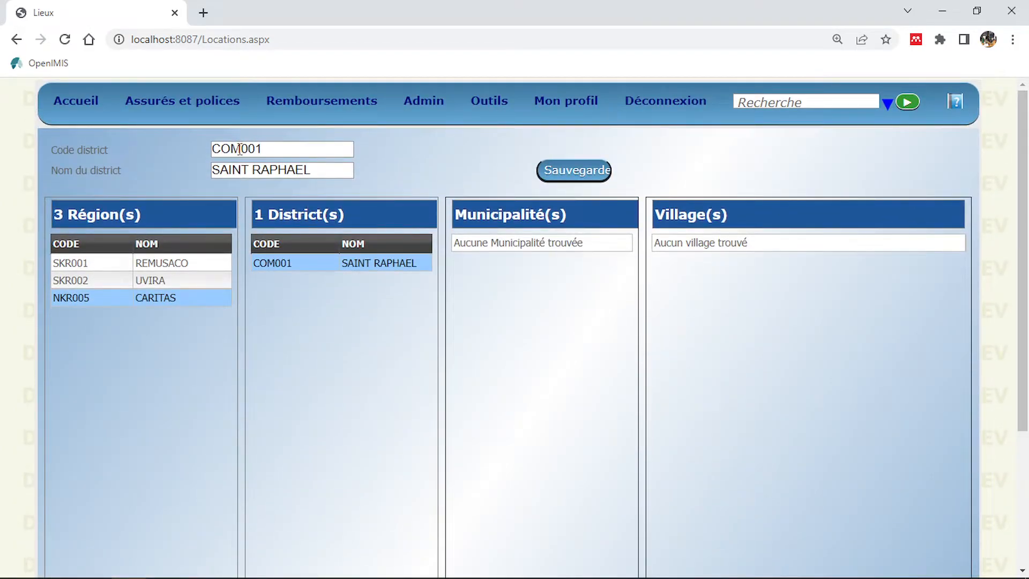
left_click_drag(239, 149, 213, 150)
type("MUSA0")
left_click(573, 171)
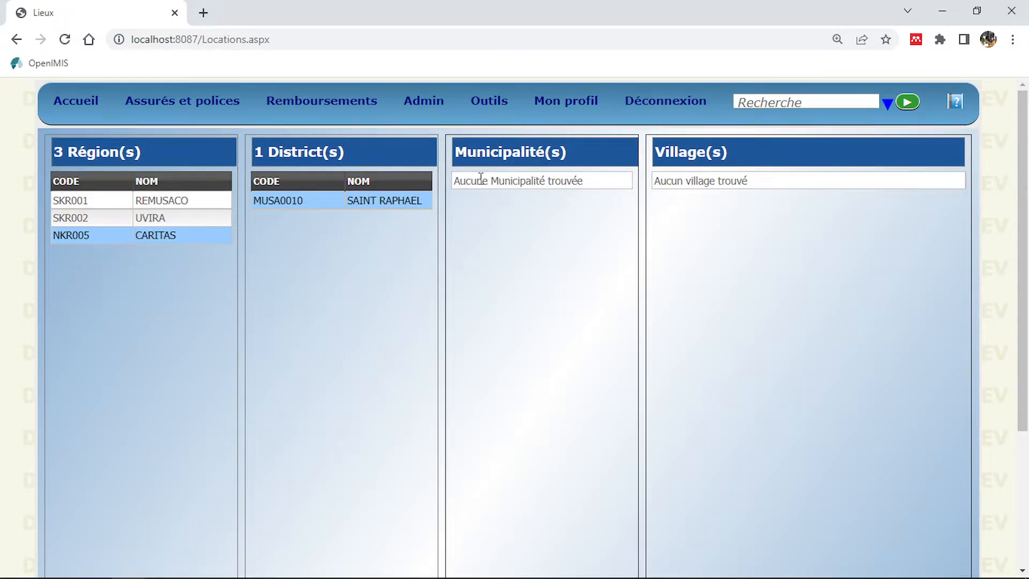
left_click_drag(1026, 186, 1026, 351)
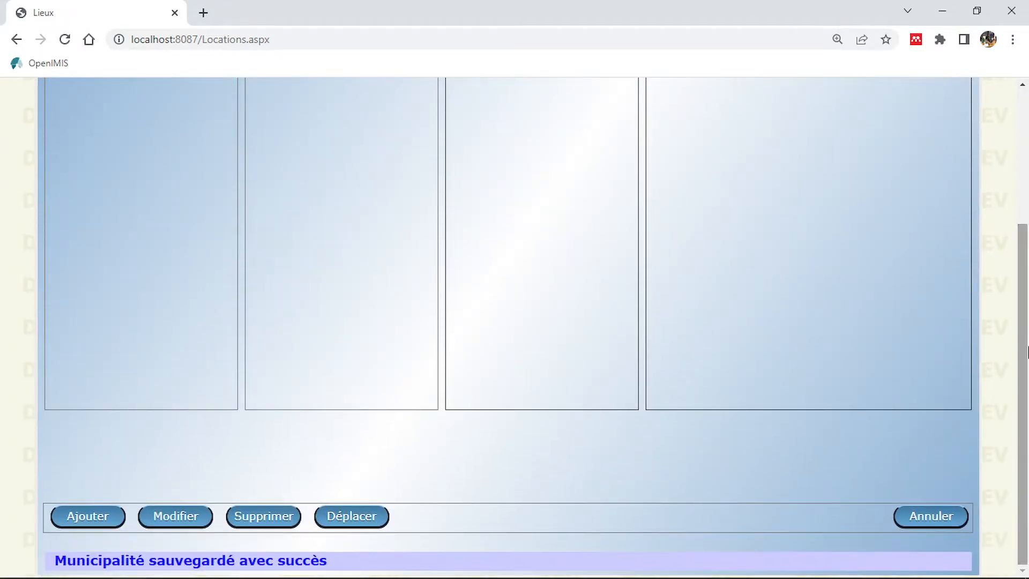
left_click(88, 519)
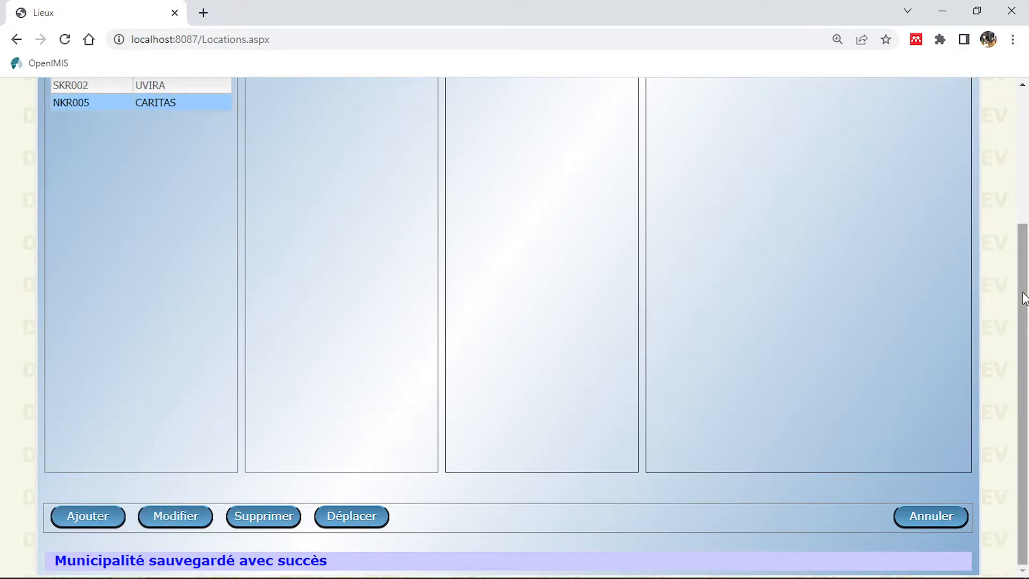
left_click_drag(1024, 294, 1005, 137)
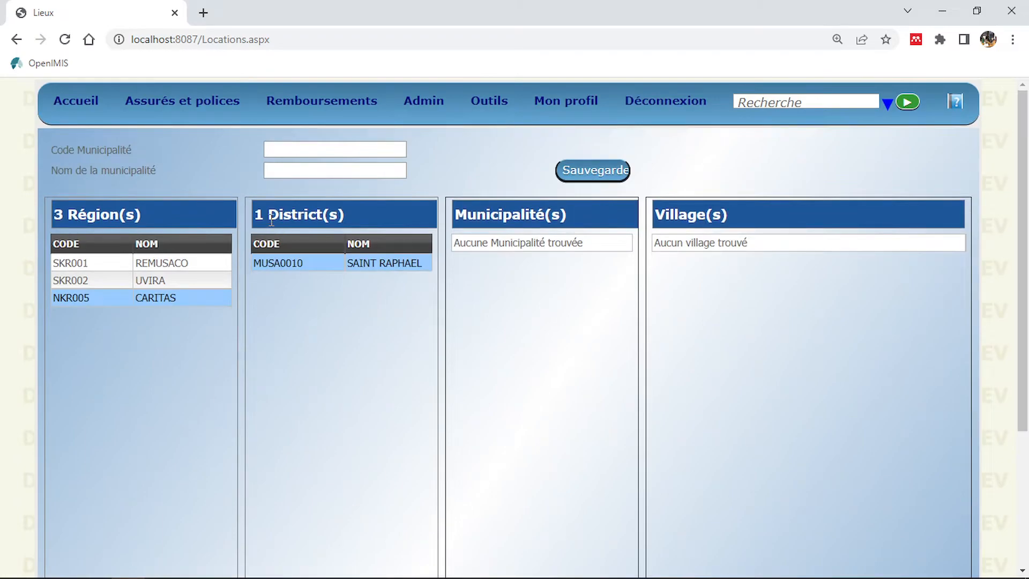
left_click(302, 150)
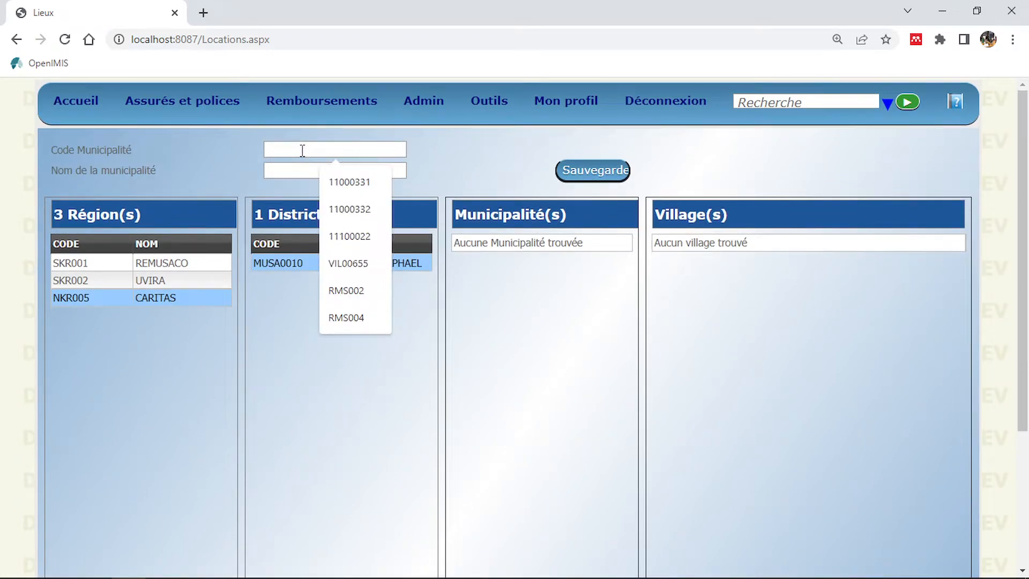
type("ZO")
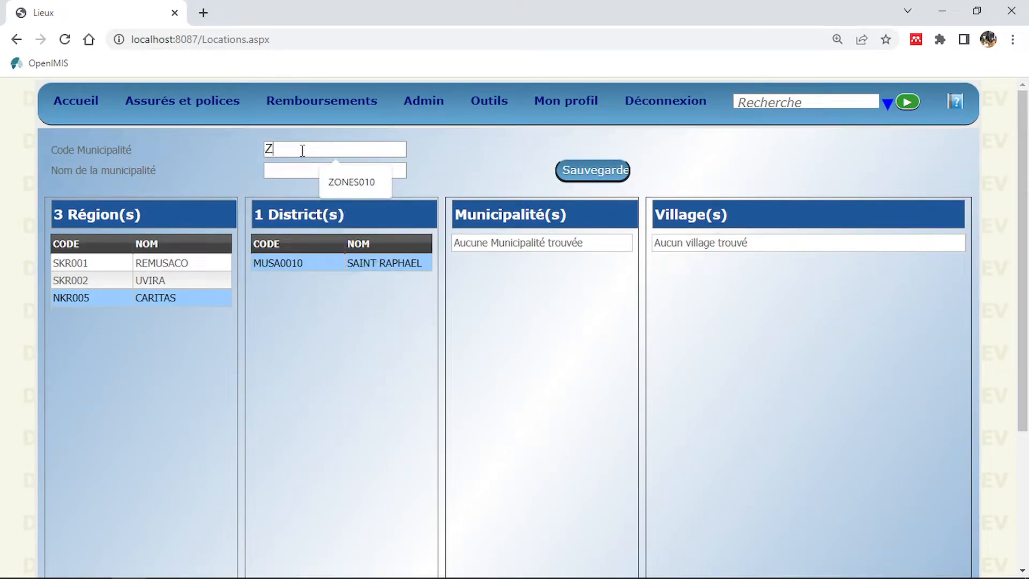
key("BackSpace")
type("S0010")
left_click(336, 171)
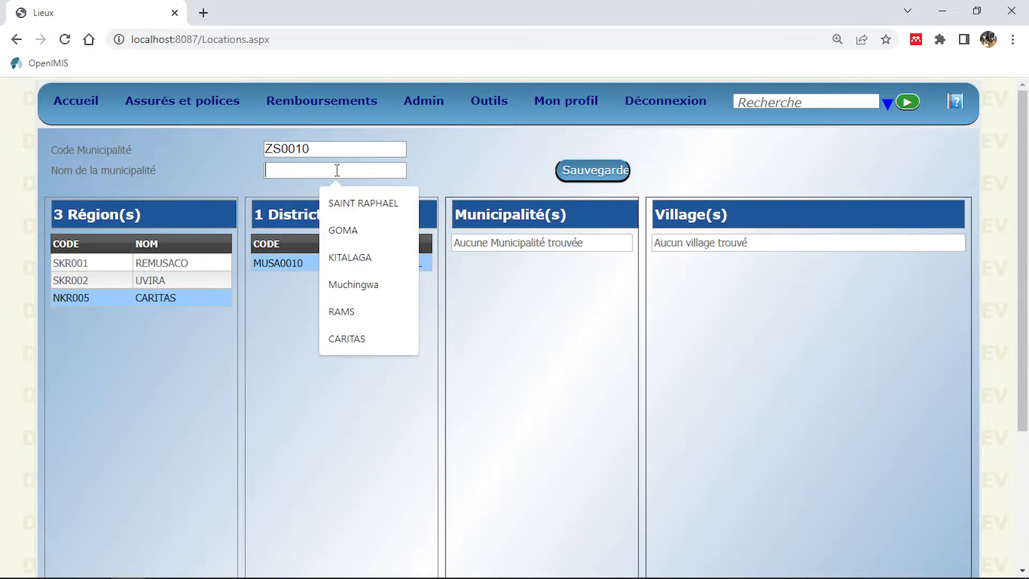
left_click(341, 229)
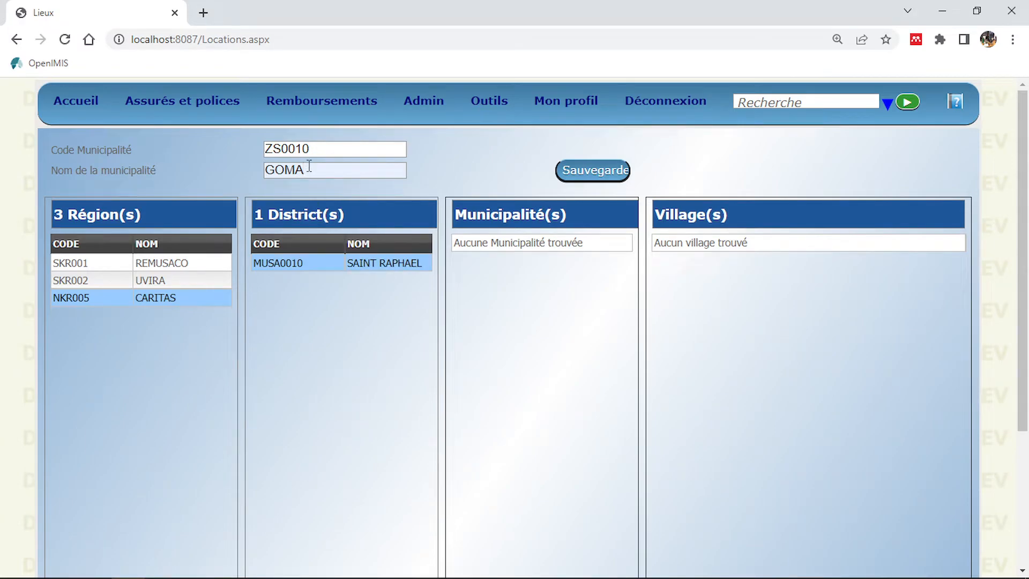
left_click_drag(309, 166, 259, 172)
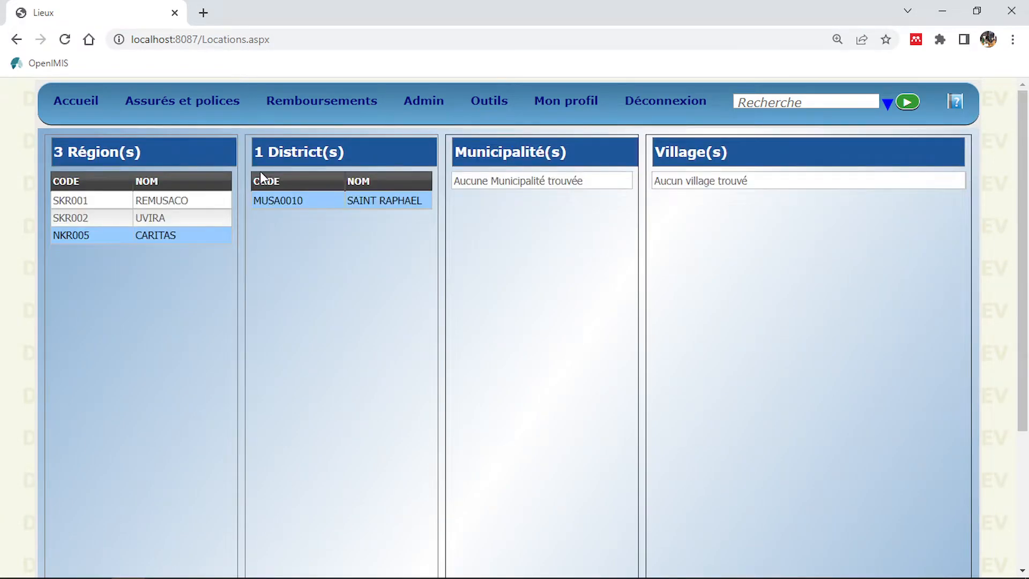
left_click_drag(1023, 162, 1023, 169)
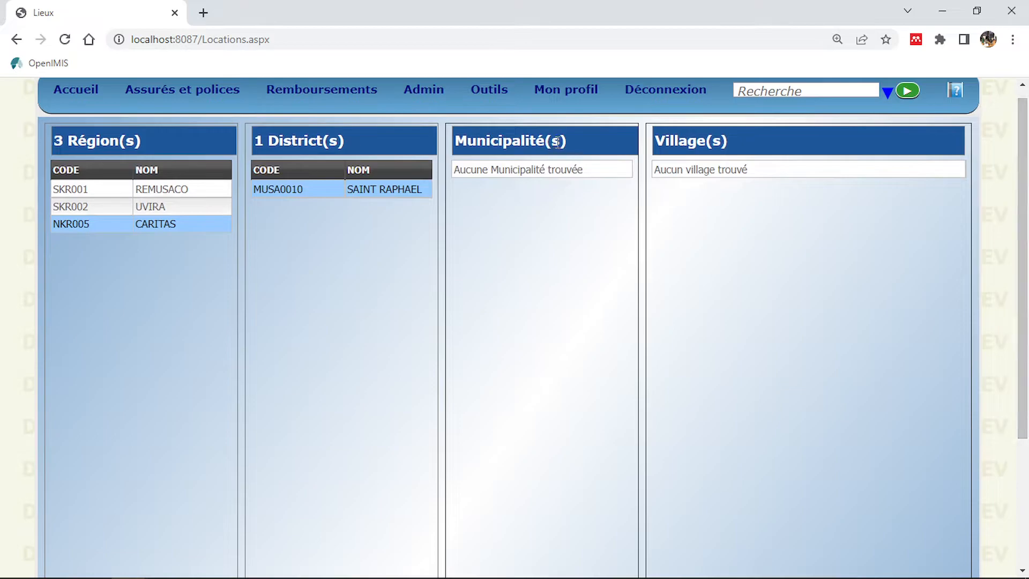
left_click_drag(1022, 198, 998, 177)
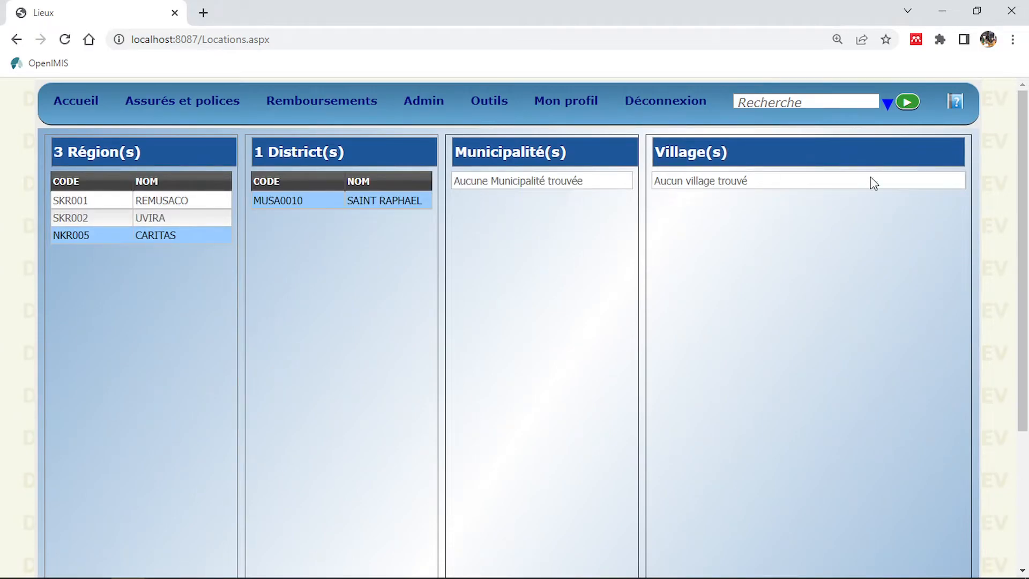
- Try to add a municipality with code MUSA0010 and name GOMA under the SAINT RAPHAEL district
left_click_drag(1023, 216, 1023, 346)
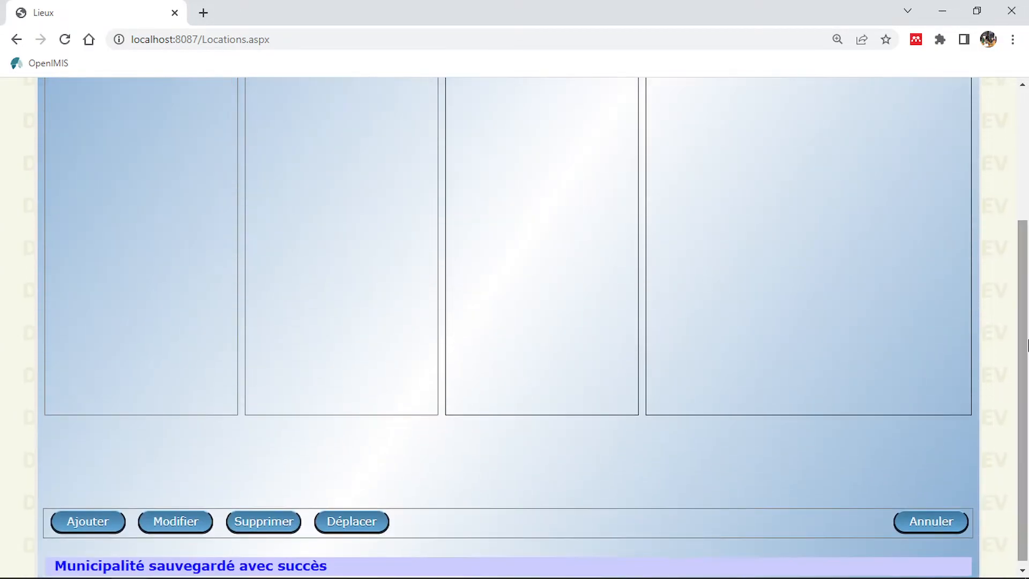
left_click(89, 522)
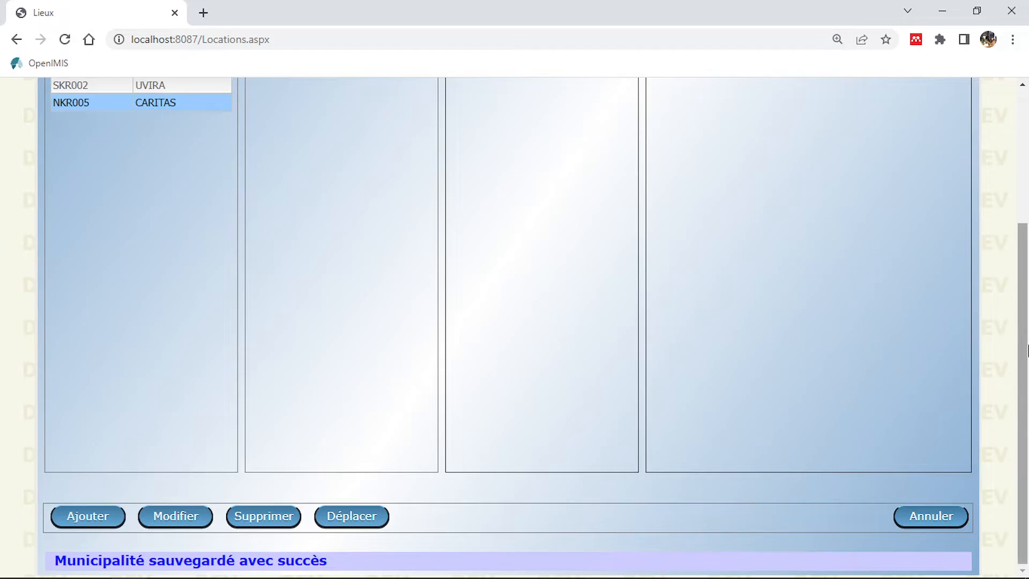
left_click_drag(1024, 354, 1025, 207)
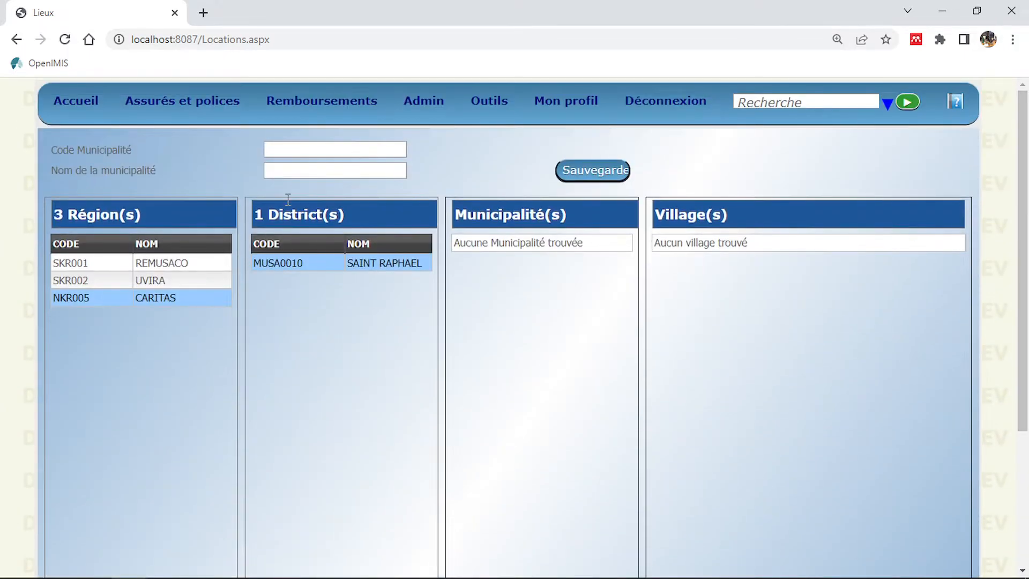
left_click(322, 153)
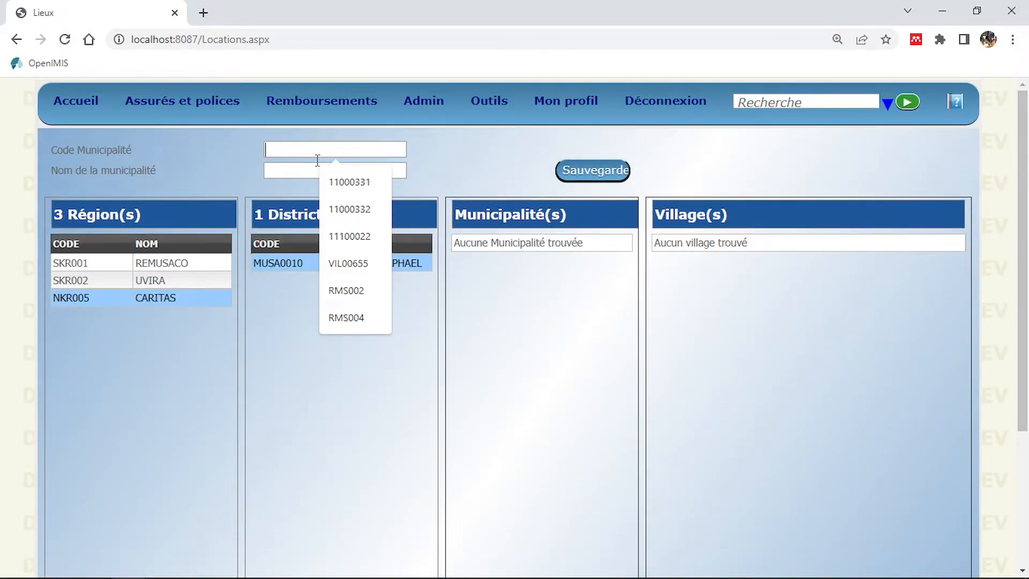
type("MU")
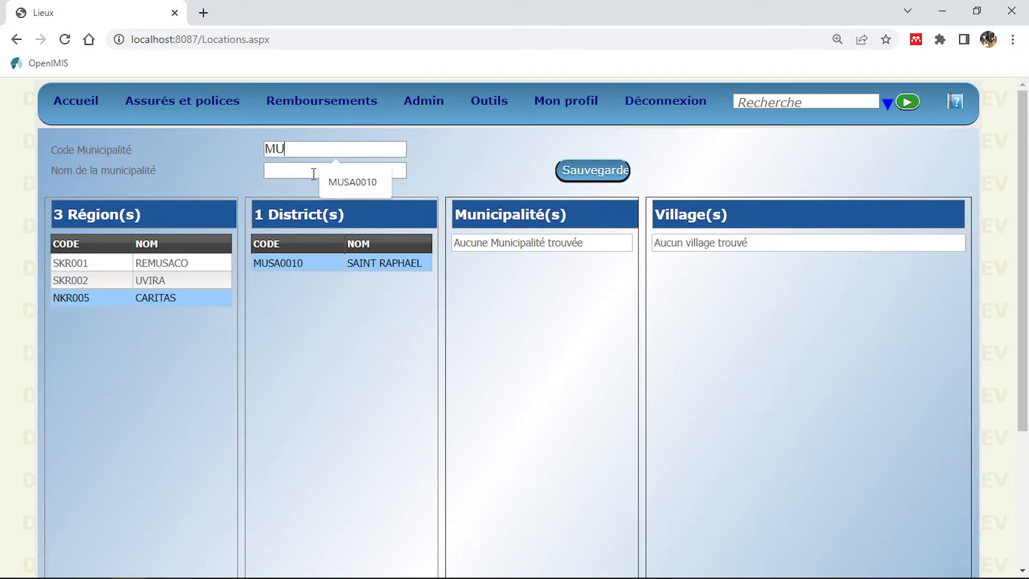
left_click(371, 183)
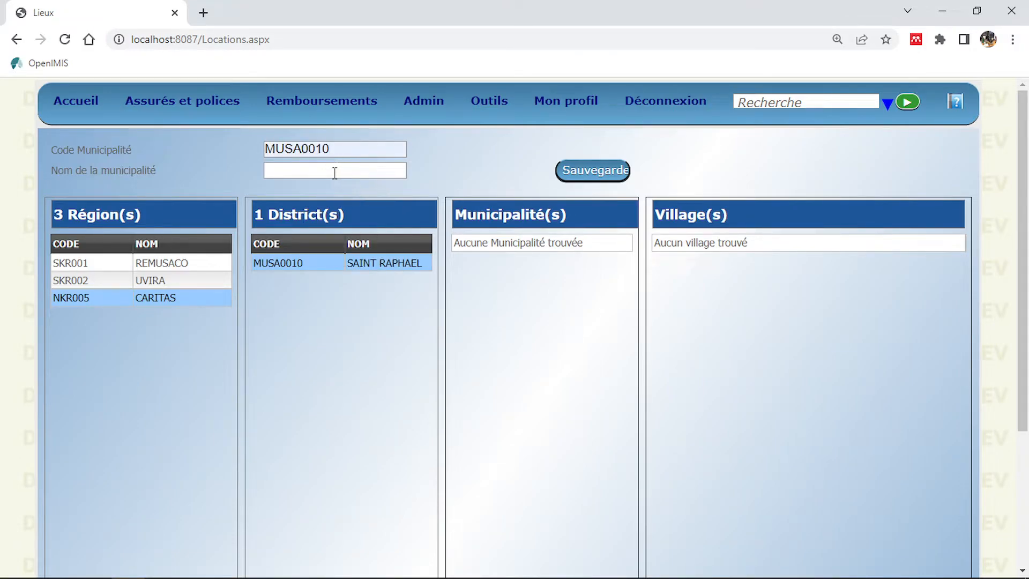
left_click(333, 173)
type("GOMA")
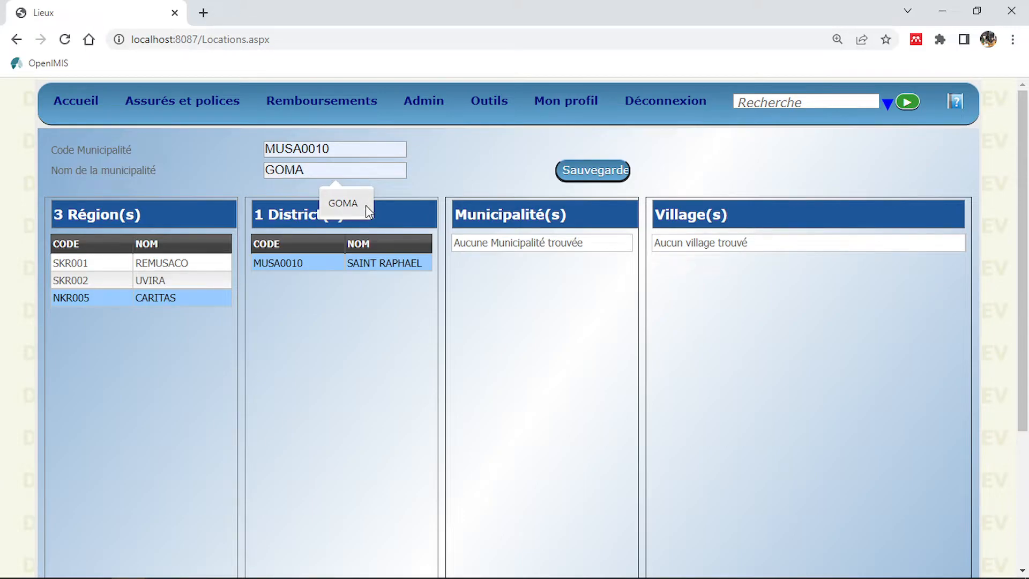
left_click(365, 204)
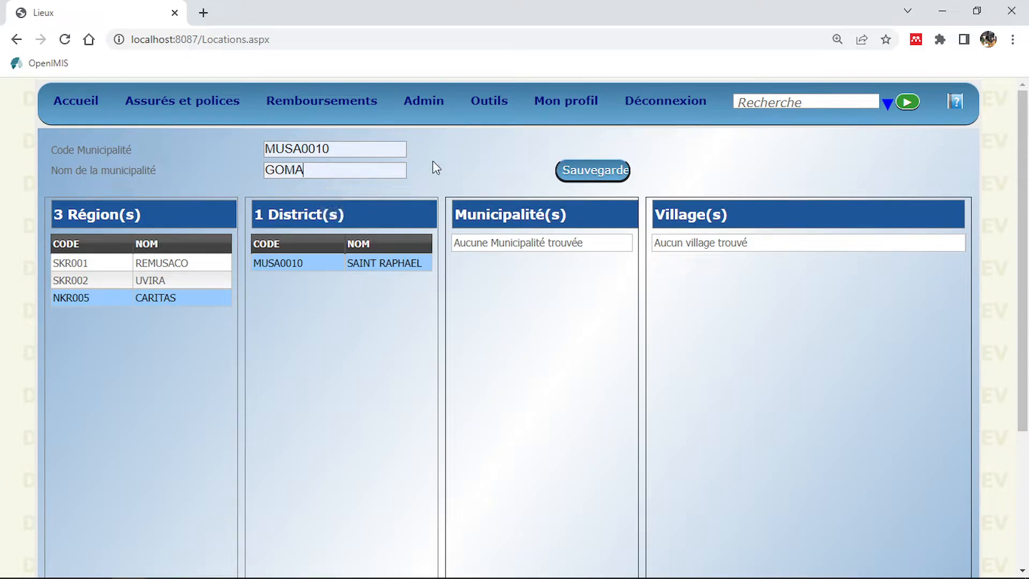
left_click(591, 171)
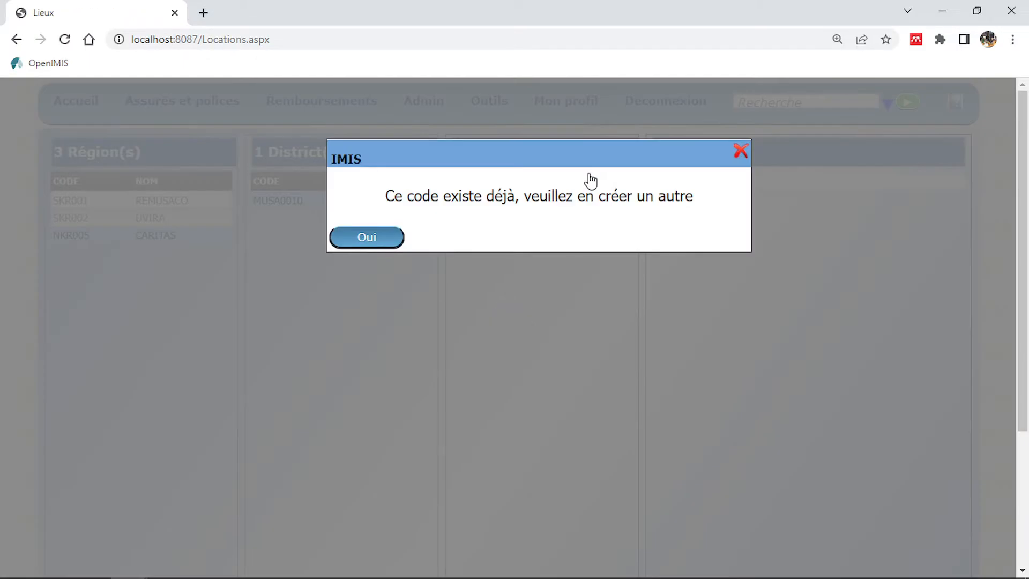
left_click(386, 238)
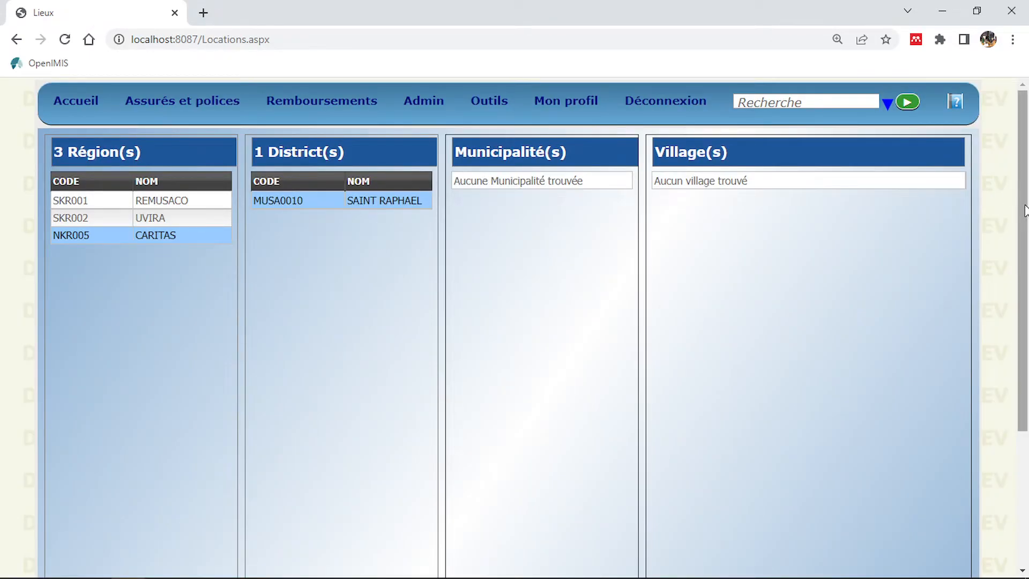
- Add a municipality with code MUSA0020 and name NYIRAGONGO under the SAINT RAPHAEL district, and save it
left_click_drag(1024, 212, 1024, 345)
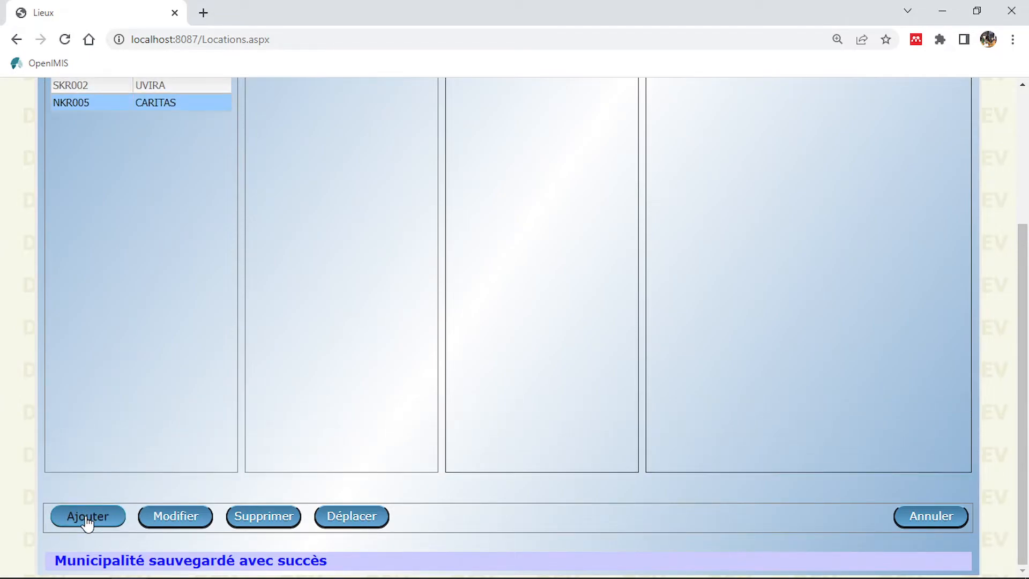
left_click_drag(1024, 399, 1024, 200)
left_click(293, 149)
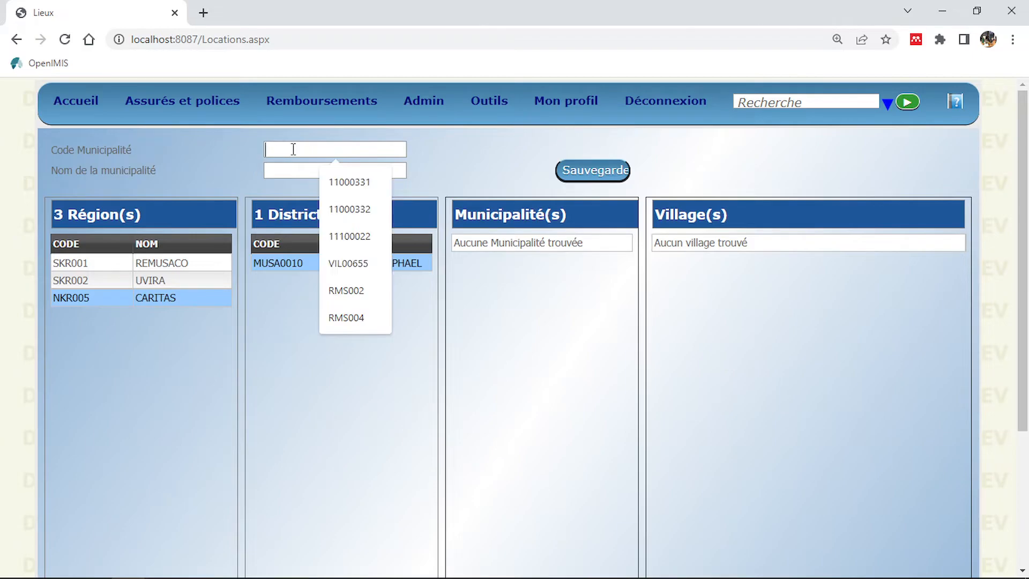
type("MUSA0010")
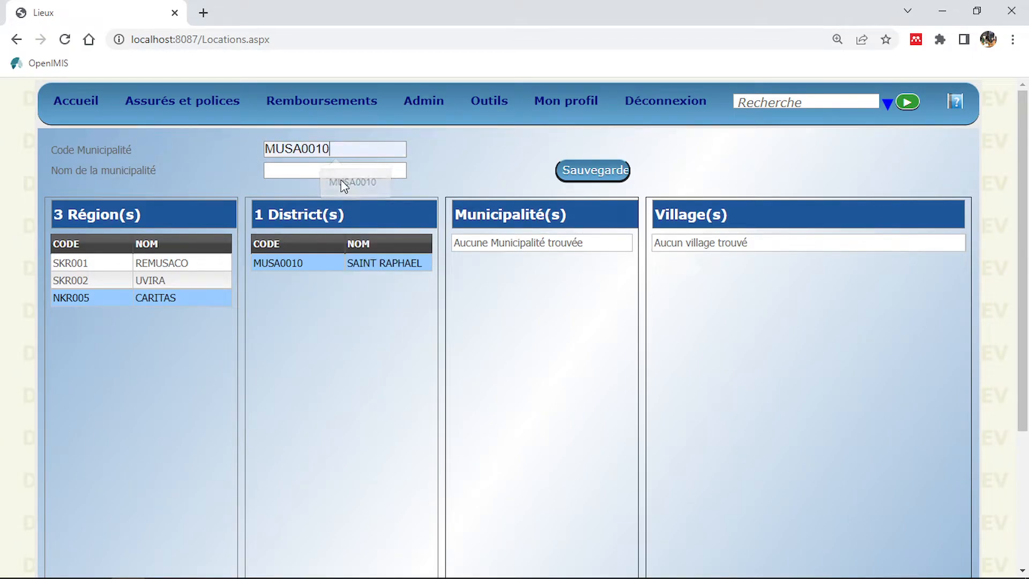
left_click(342, 182)
key("BackSpace")
type("20")
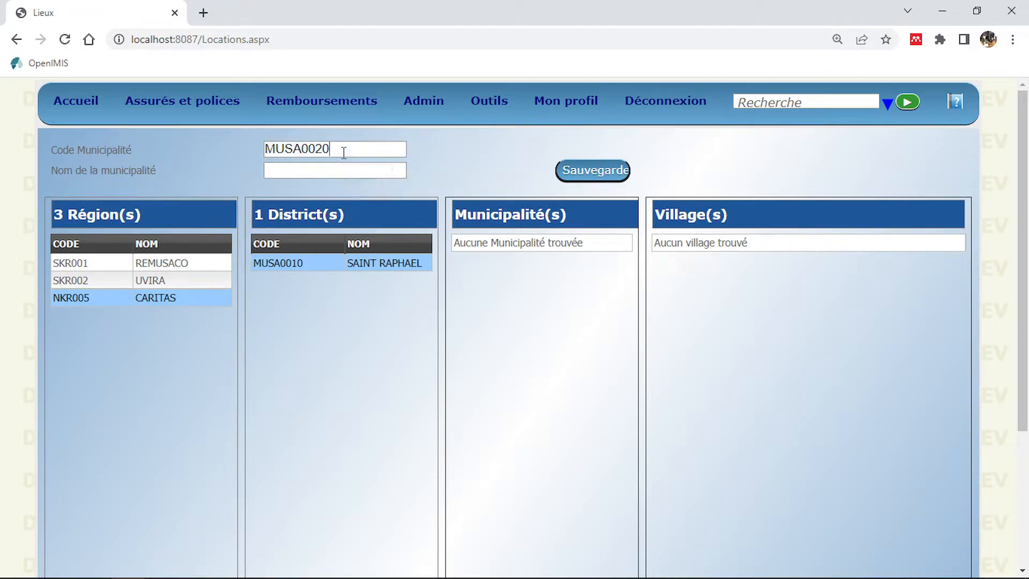
left_click(332, 170)
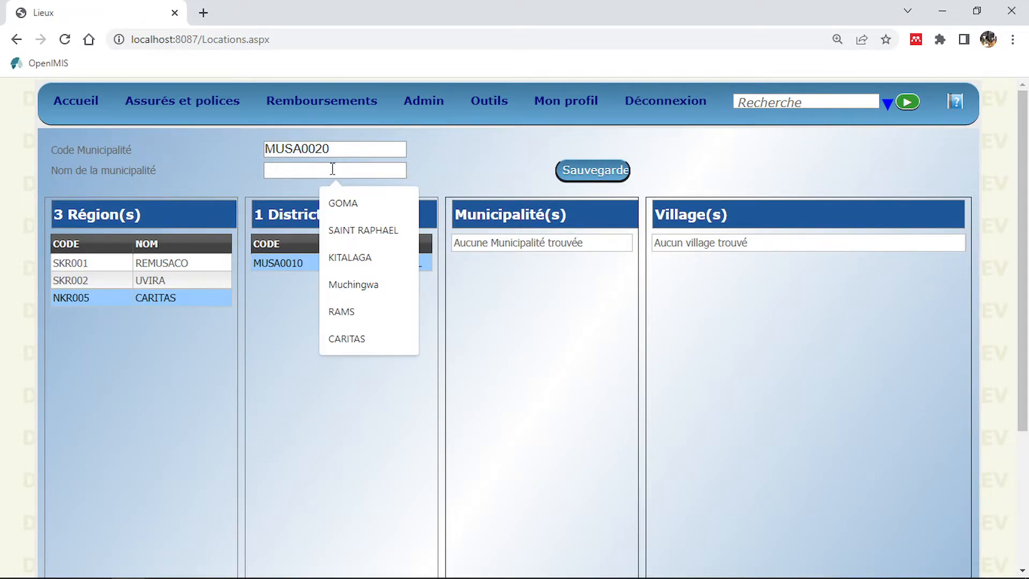
type("NYIRAGONGO")
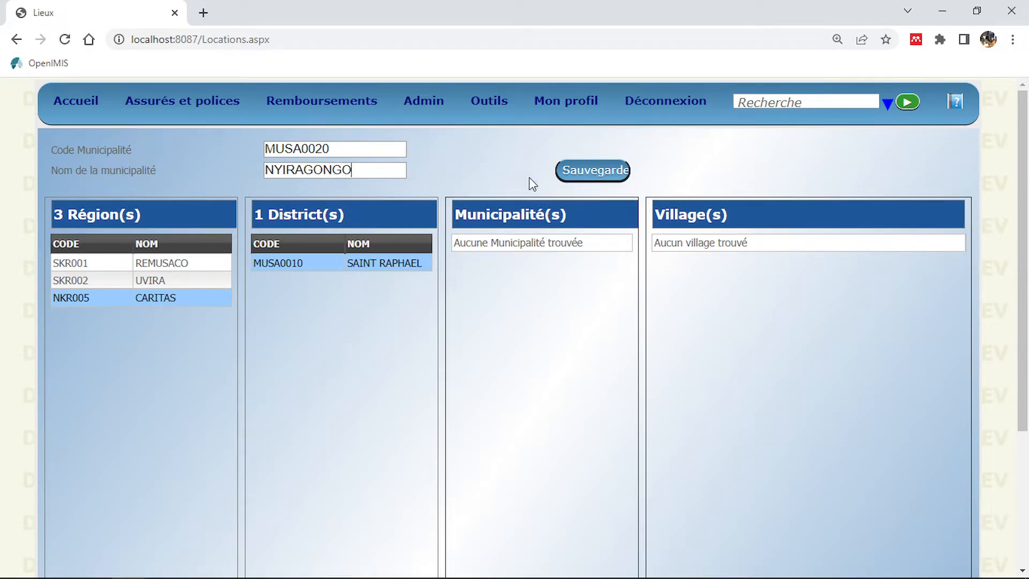
left_click(579, 170)
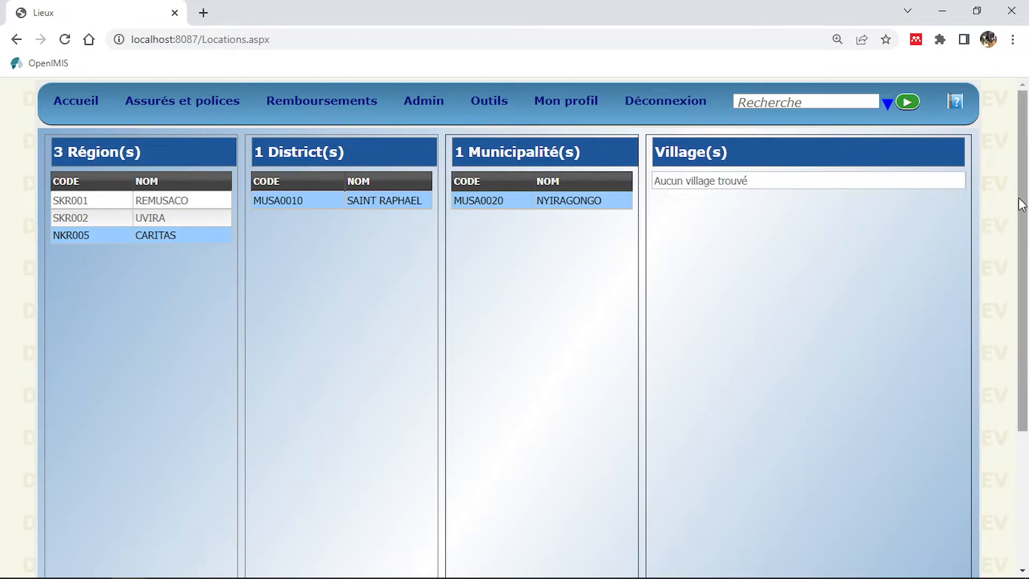
- Try to change the code of the NYIRAGONGO municipality under the SAINT RAPHAEL district
mouse_move(1019, 203)
left_mouse_down()
mouse_move(1020, 345)
mouse_move(1019, 191)
mouse_move(1022, 311)
mouse_move(1011, 209)
mouse_move(1006, 337)
mouse_move(1011, 195)
left_mouse_up()
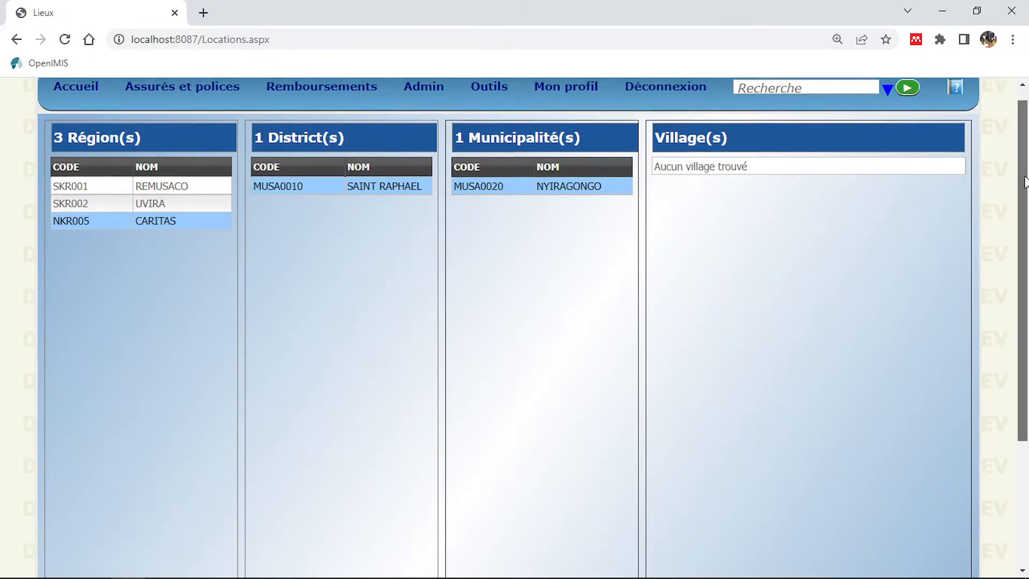
scroll(815, 333, "down", 4)
left_click(176, 516)
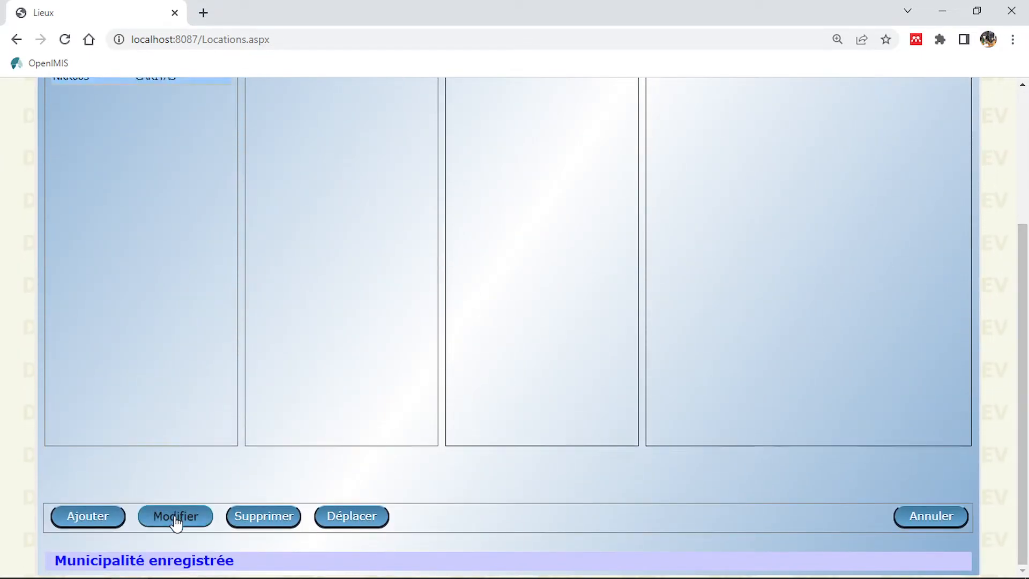
left_click_drag(1021, 230, 1021, 97)
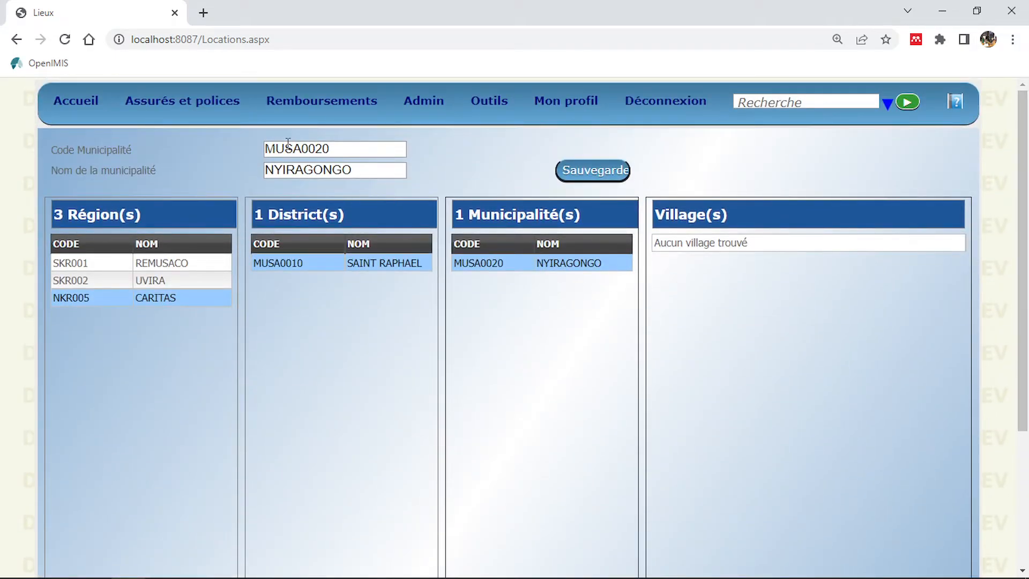
left_click_drag(302, 149, 259, 150)
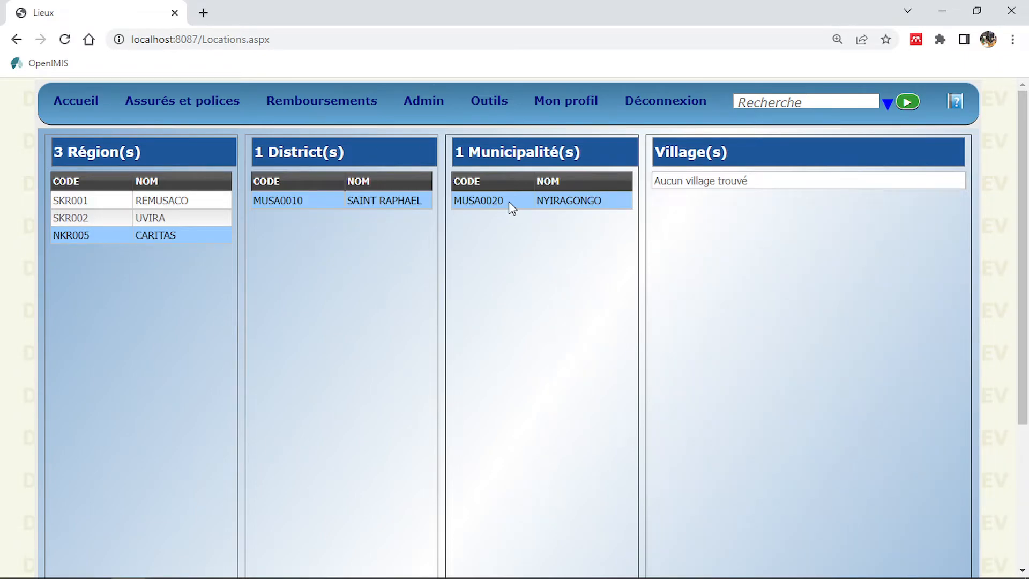
- Change the NYIRAGONGO municipality's code to ZS0020 and save the municipality
left_click_drag(1021, 195, 1011, 447)
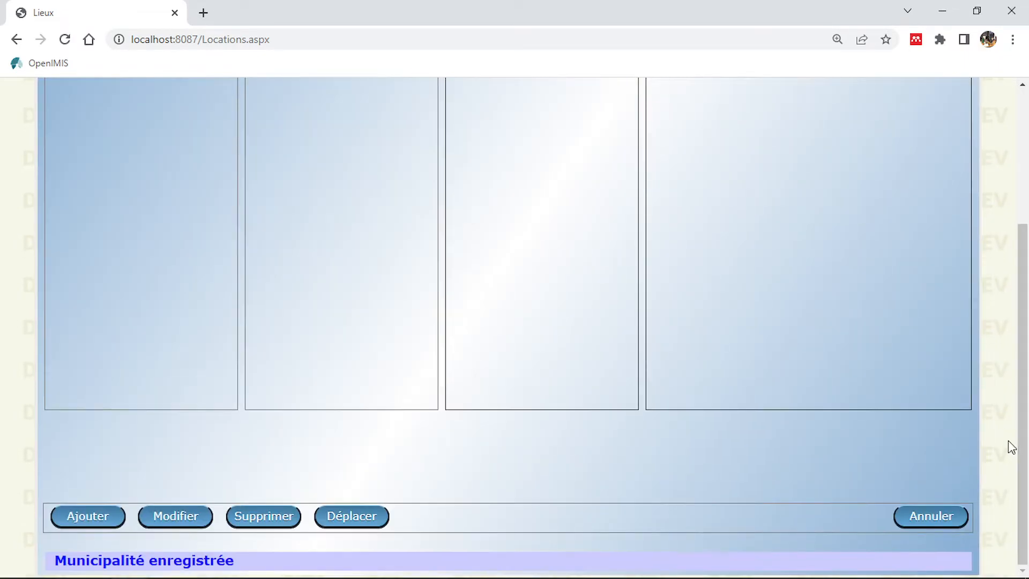
left_click(169, 517)
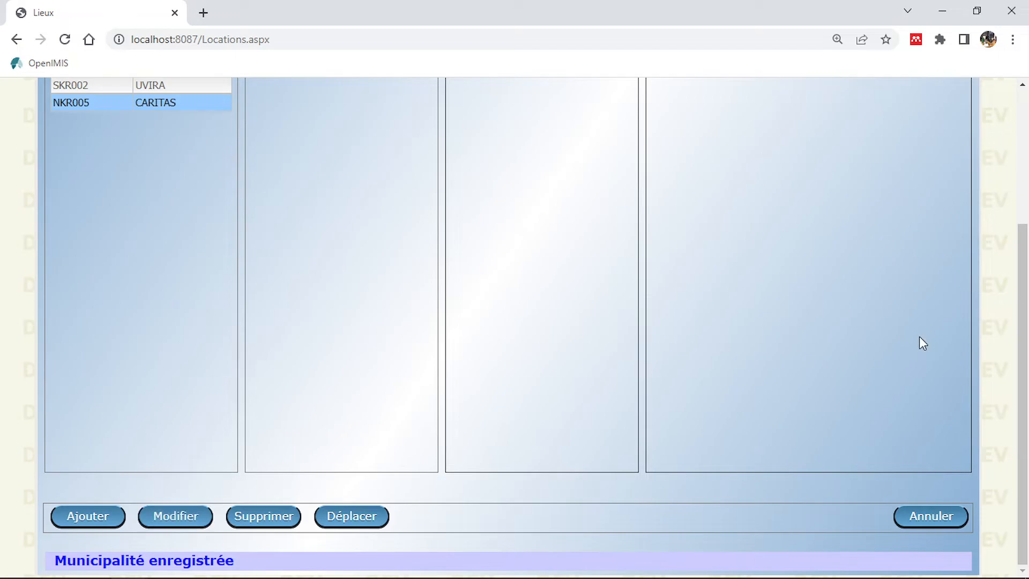
left_click_drag(1024, 357, 1020, 230)
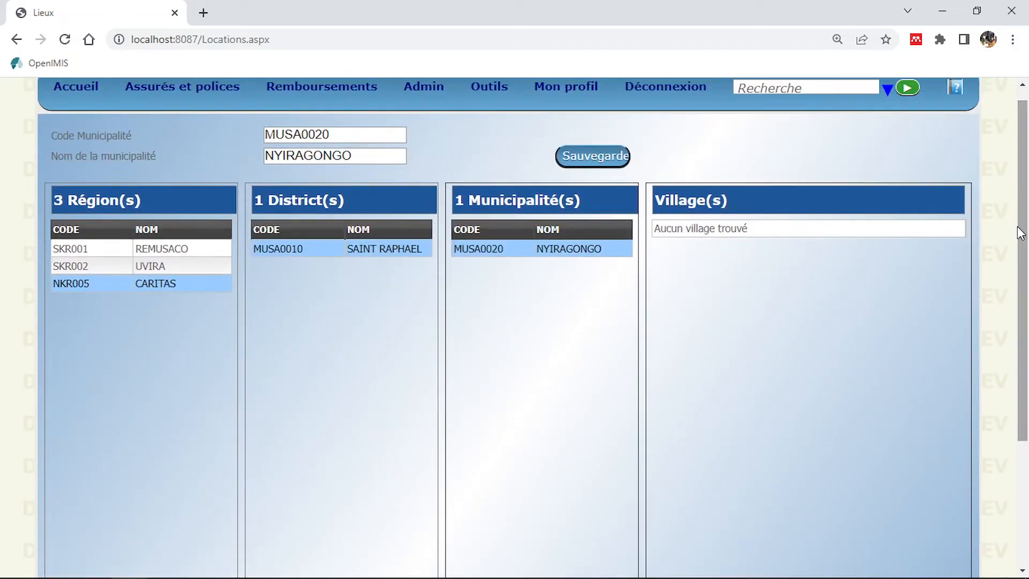
left_click(302, 133)
key("BackSpace")
key("BackSpace")
key("BackSpace")
key("BackSpace")
type("ZS")
left_click(593, 156)
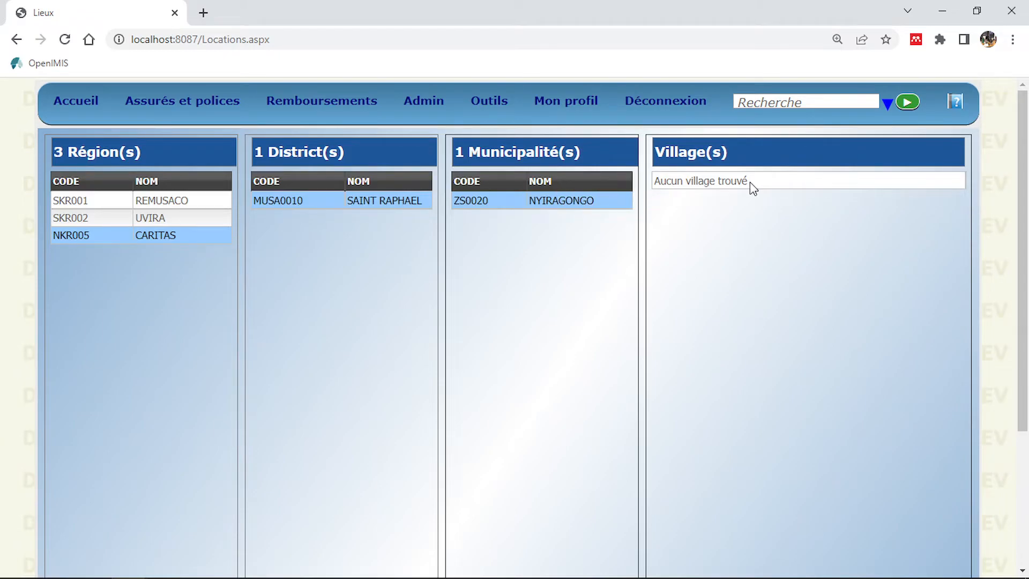
- Add a village with code AS0030 and name BIRERE under the NYIRAGONGO municipality, and save it
left_click_drag(1025, 147, 997, 361)
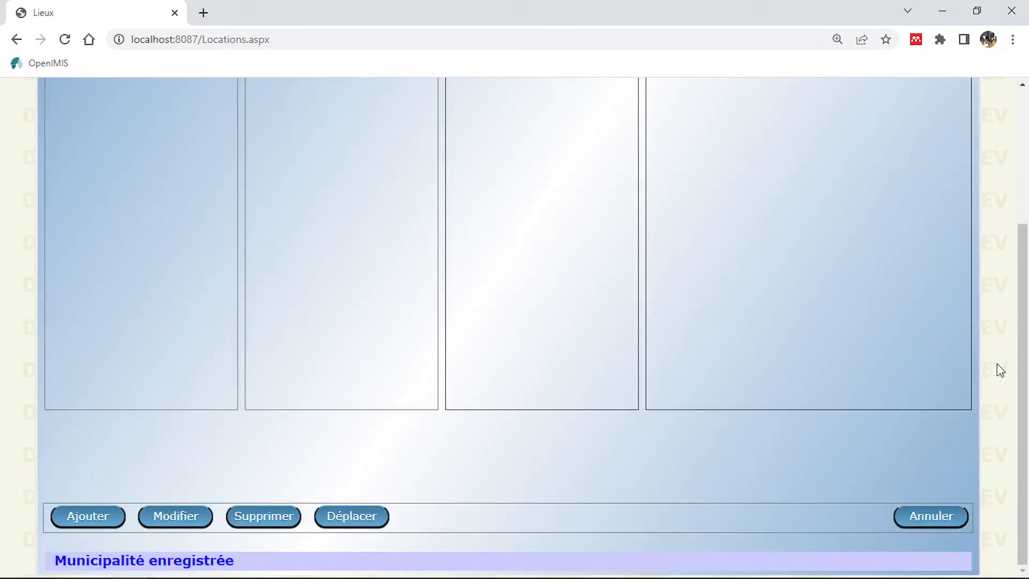
left_click(78, 528)
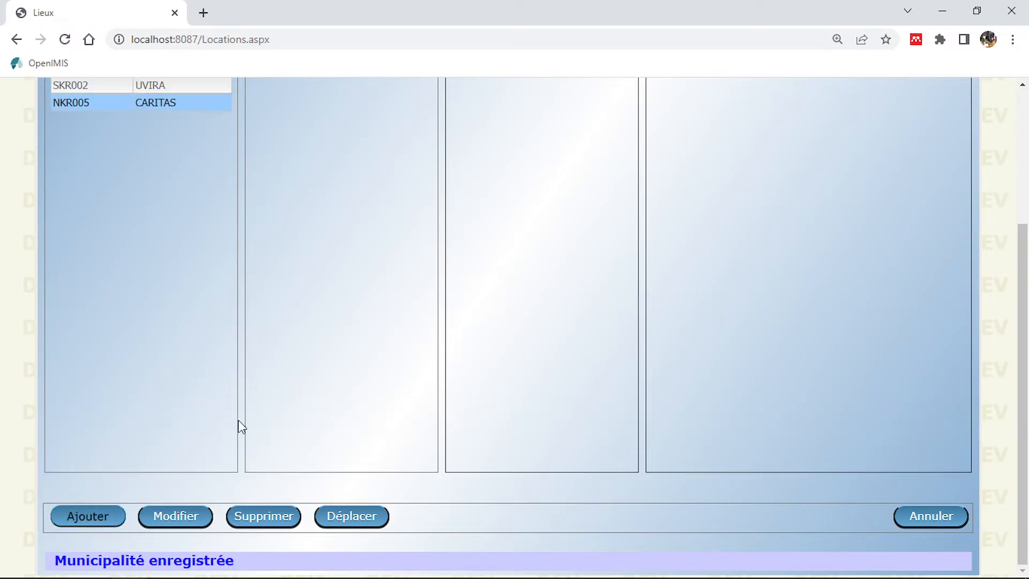
left_click_drag(1022, 367, 1021, 225)
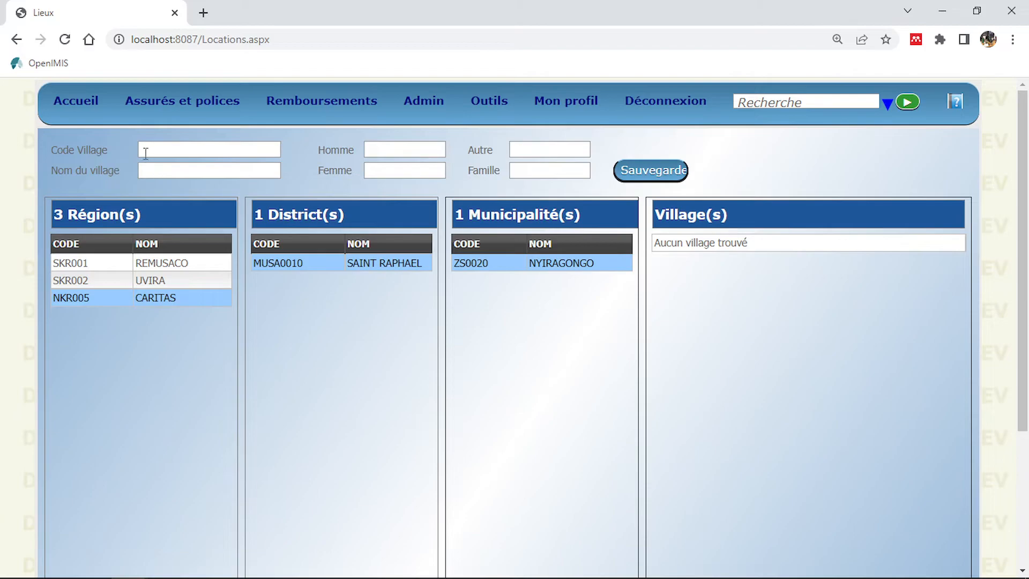
left_click(163, 150)
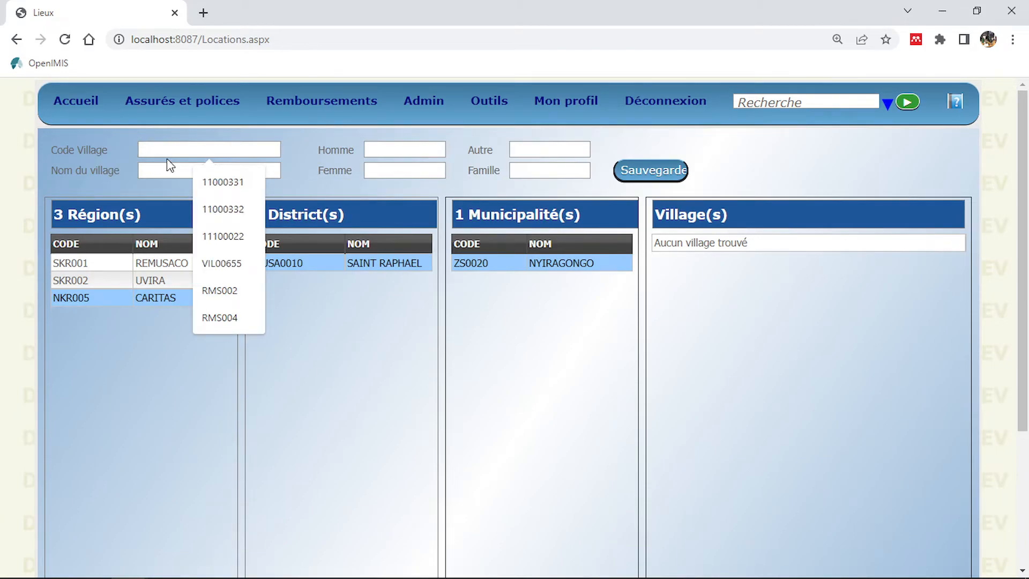
type("AS0030")
left_click(163, 171)
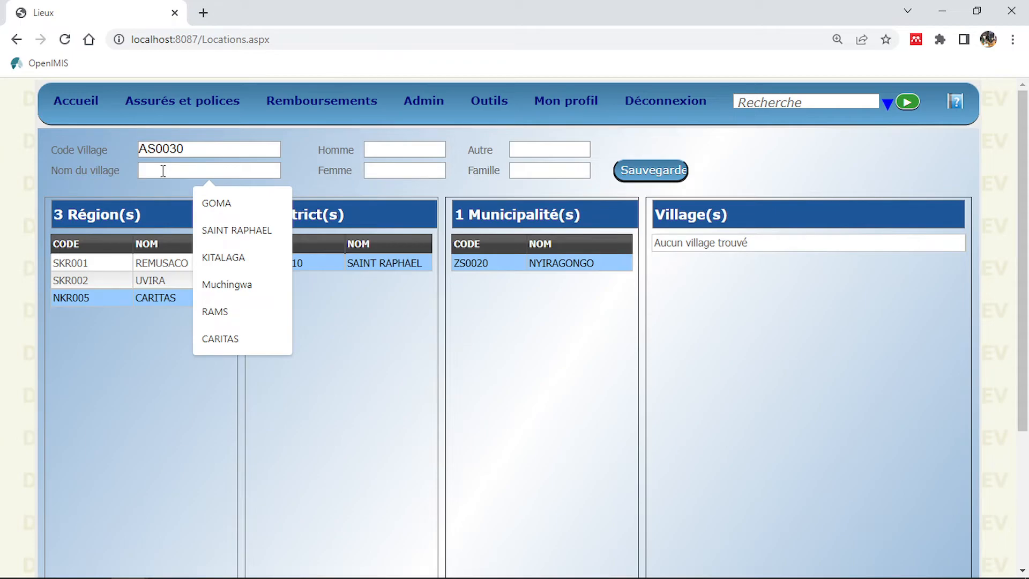
type("BIRERE")
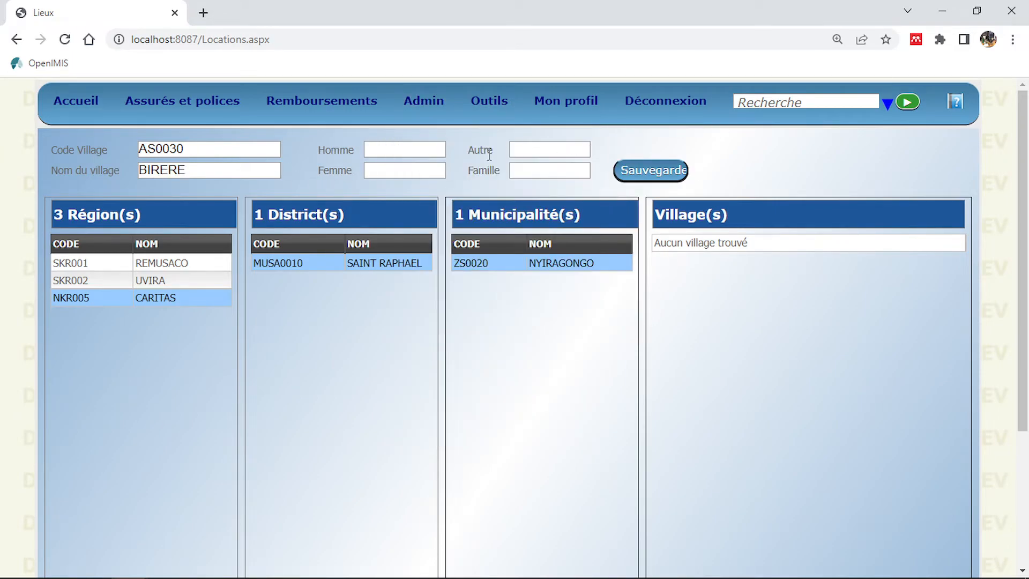
left_click(656, 172)
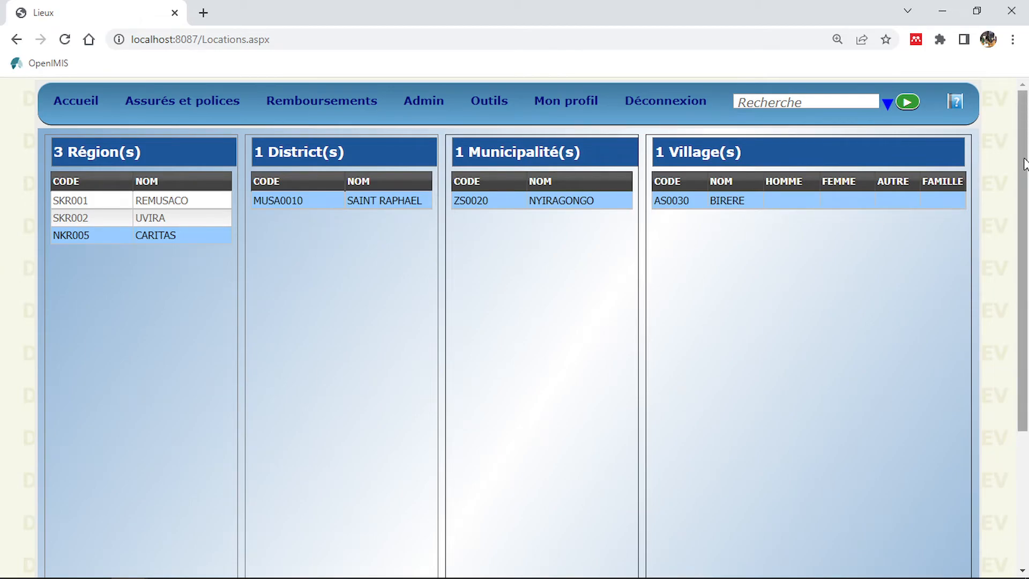
- Review the districts, municipalities and villages listed under the REMUSACO, UVIRA and CARITAS regions
left_click_drag(1024, 165, 1024, 334)
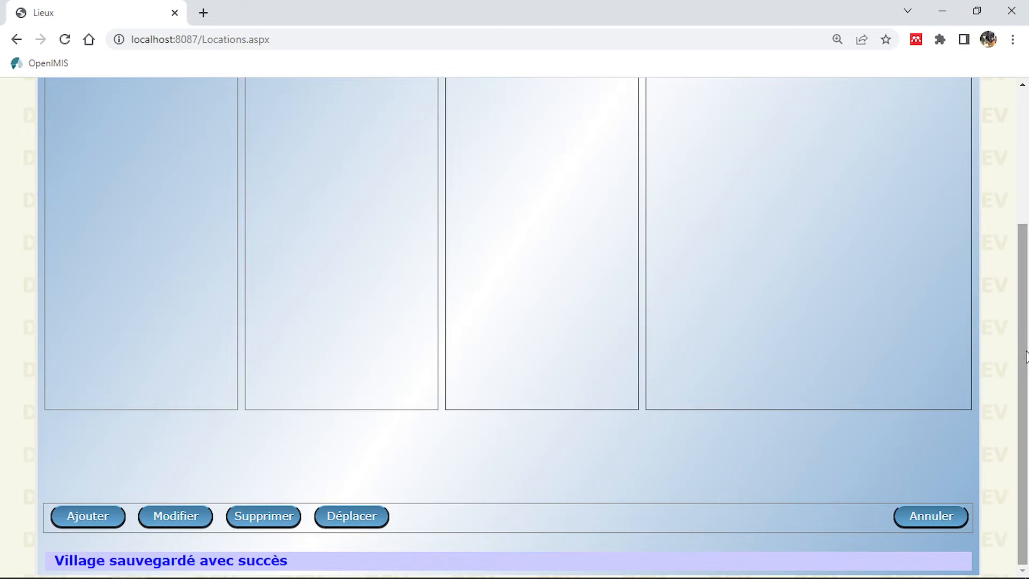
left_click_drag(1025, 373, 1026, 238)
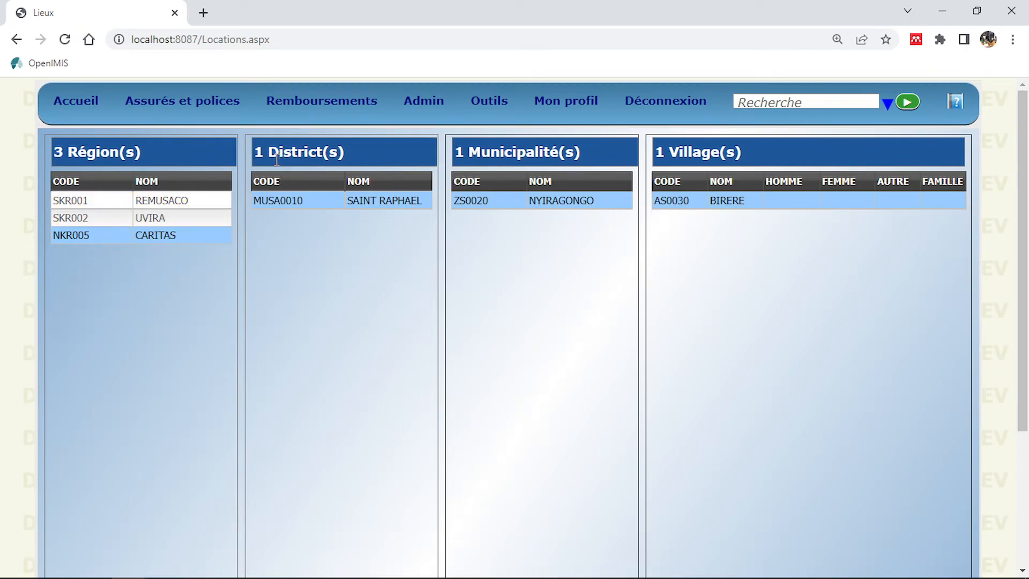
left_click(174, 201)
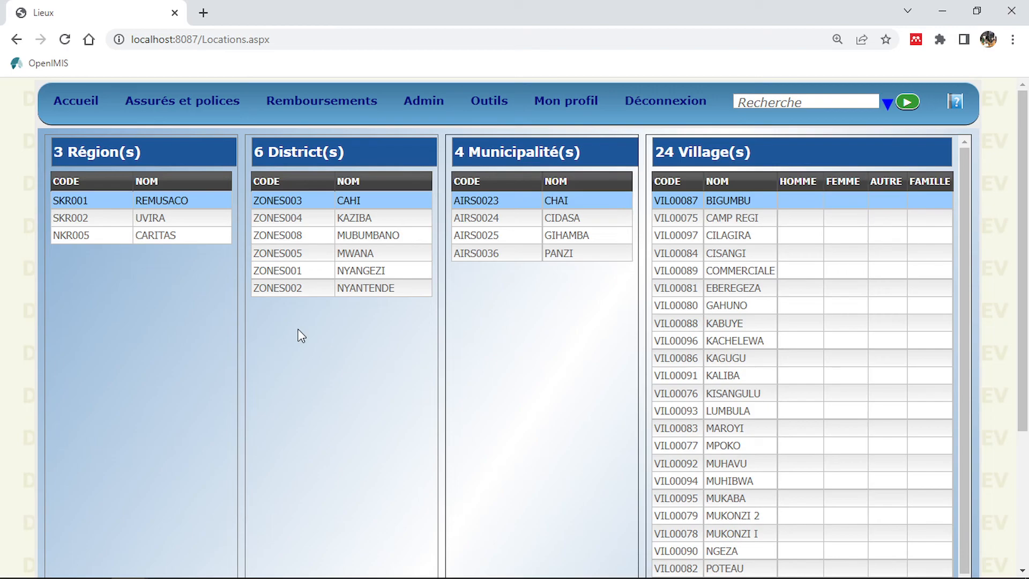
left_click(170, 220)
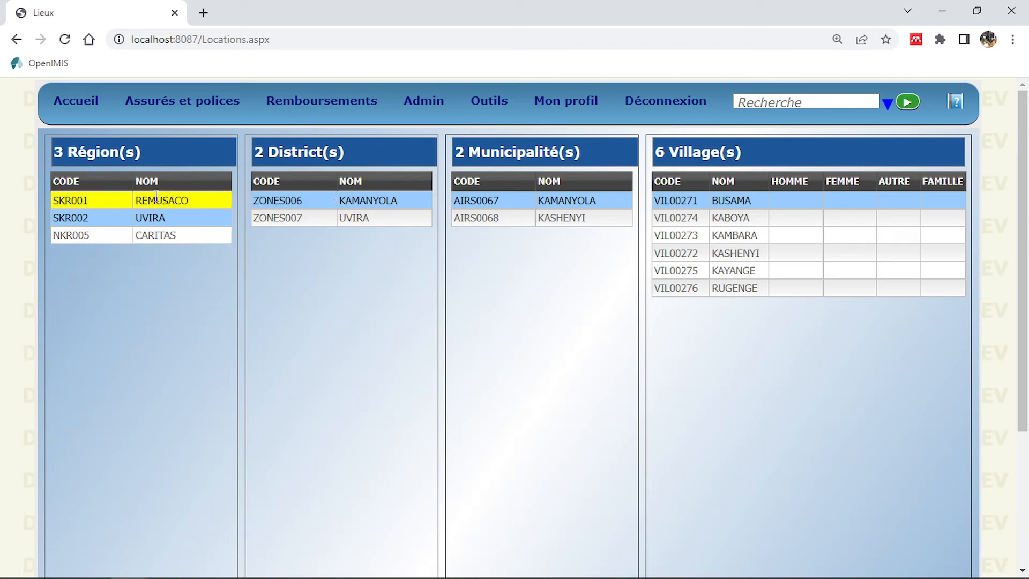
left_click(164, 232)
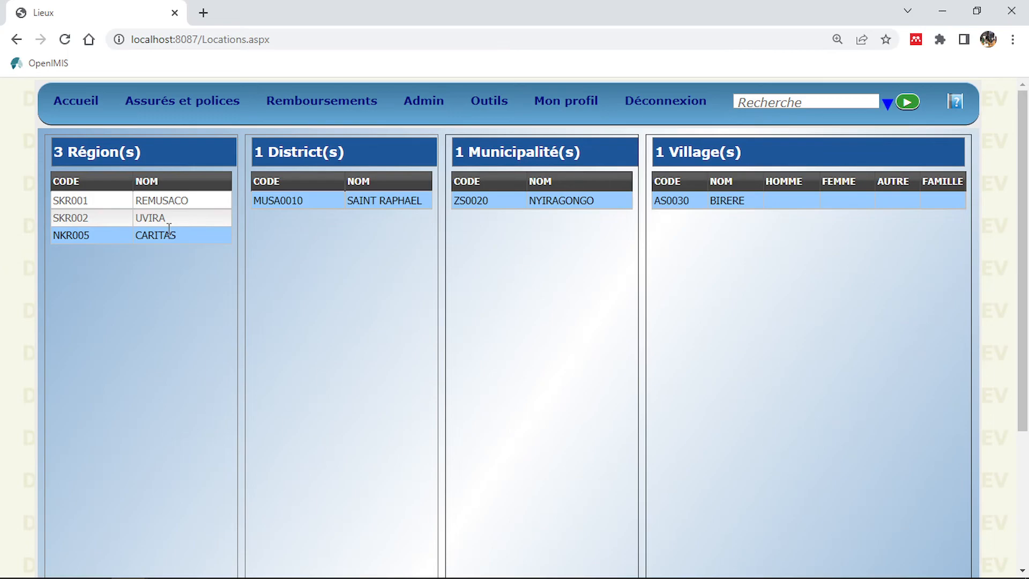
left_click(192, 200)
mouse_move(362, 119)
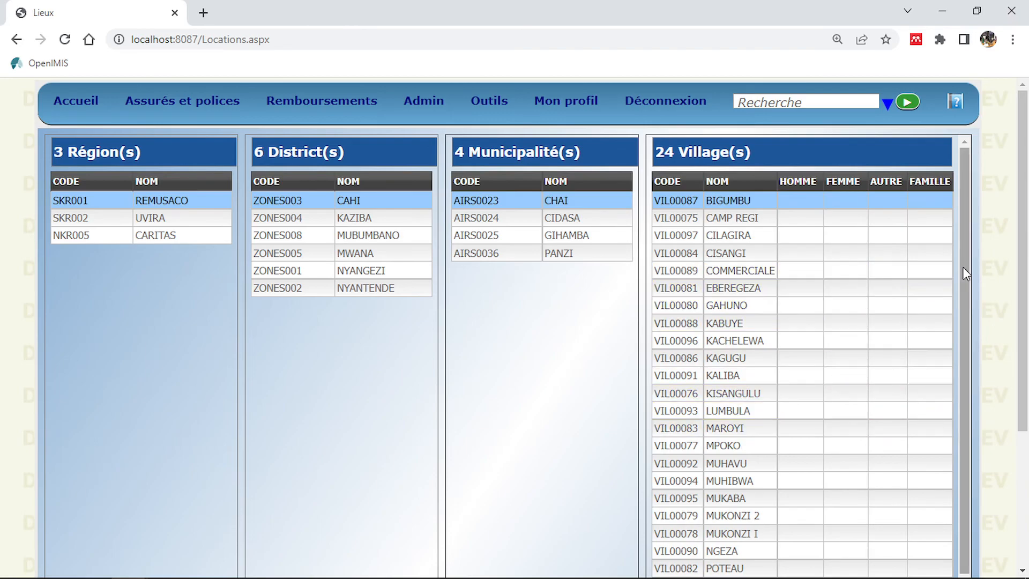
left_click_drag(966, 267, 1024, 252)
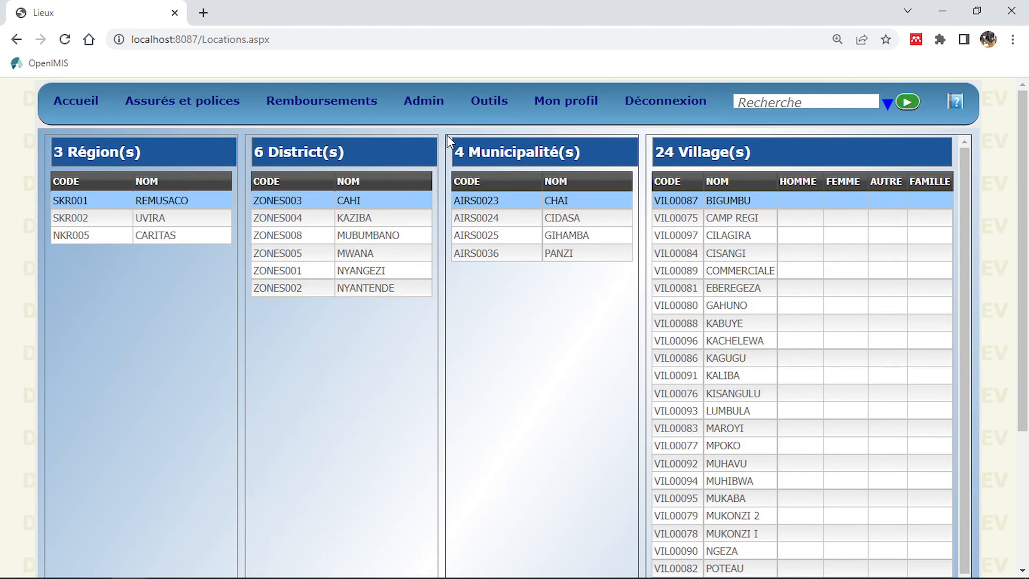
mouse_move(419, 123)
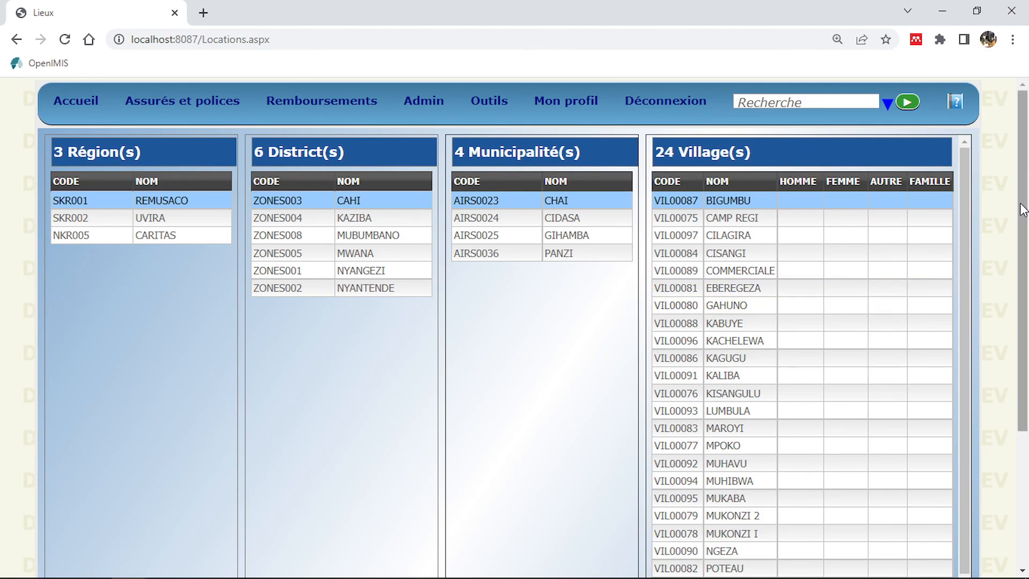
mouse_move(1026, 186)
left_mouse_down()
mouse_move(1017, 425)
mouse_move(1026, 170)
left_mouse_up()
mouse_move(436, 573)
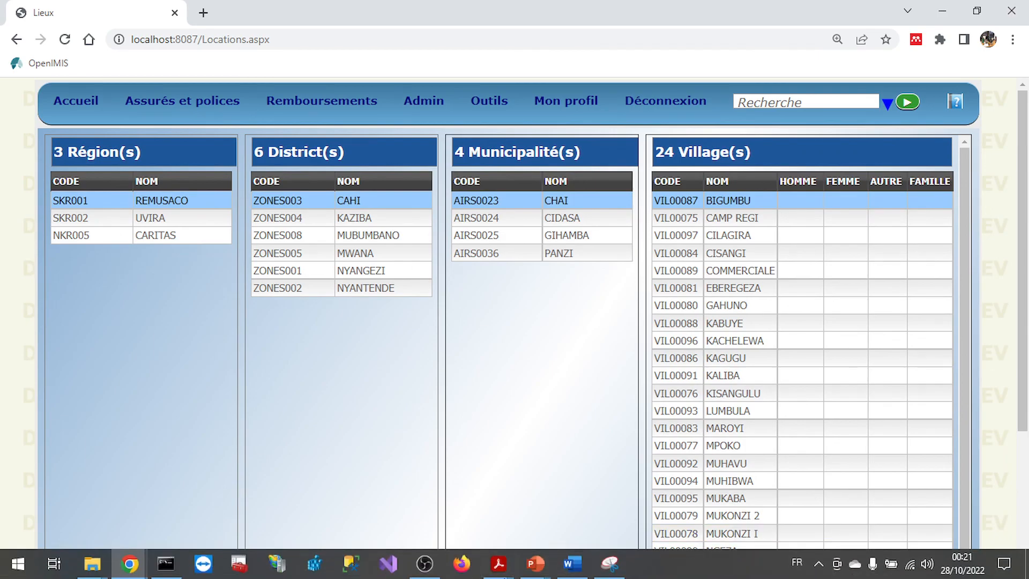